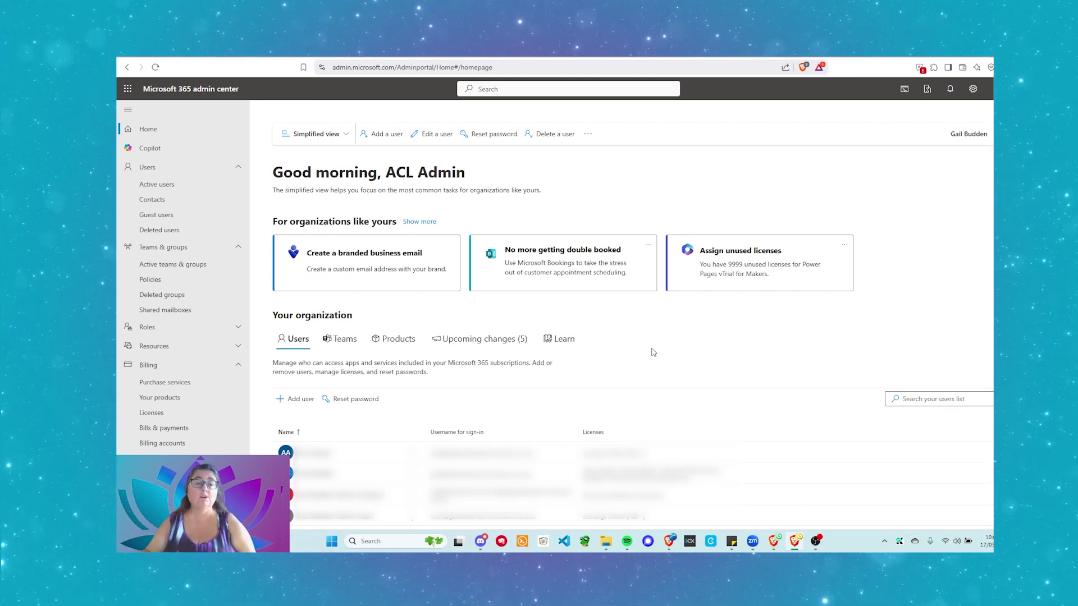
# Open the Active users list in the admin center
pyautogui.click(167, 187)
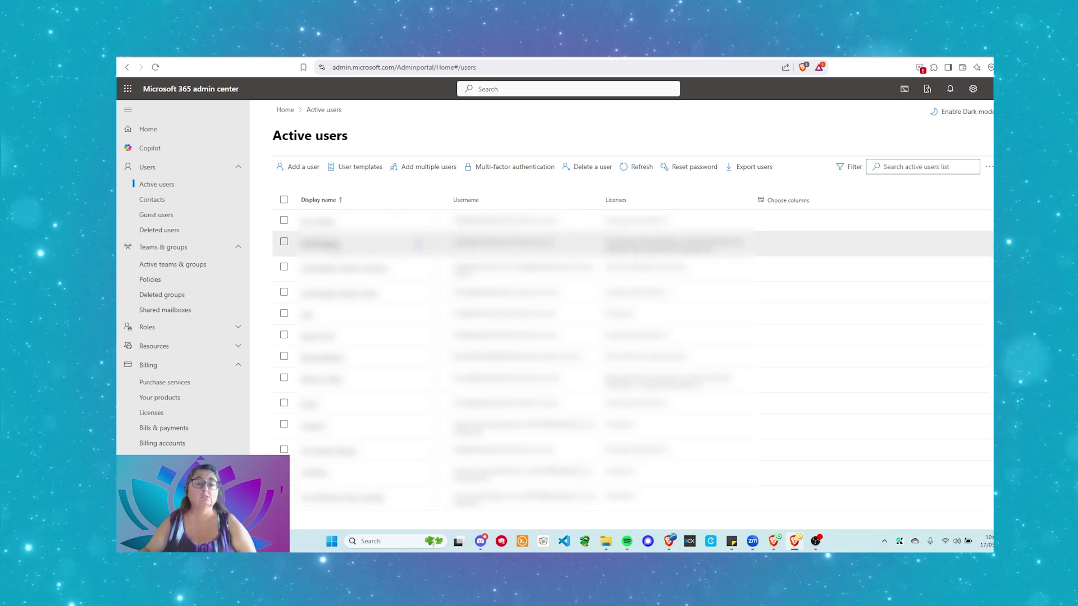
# Open the second user's Mail settings and view the two read-and-manage delegates
pyautogui.click(419, 243)
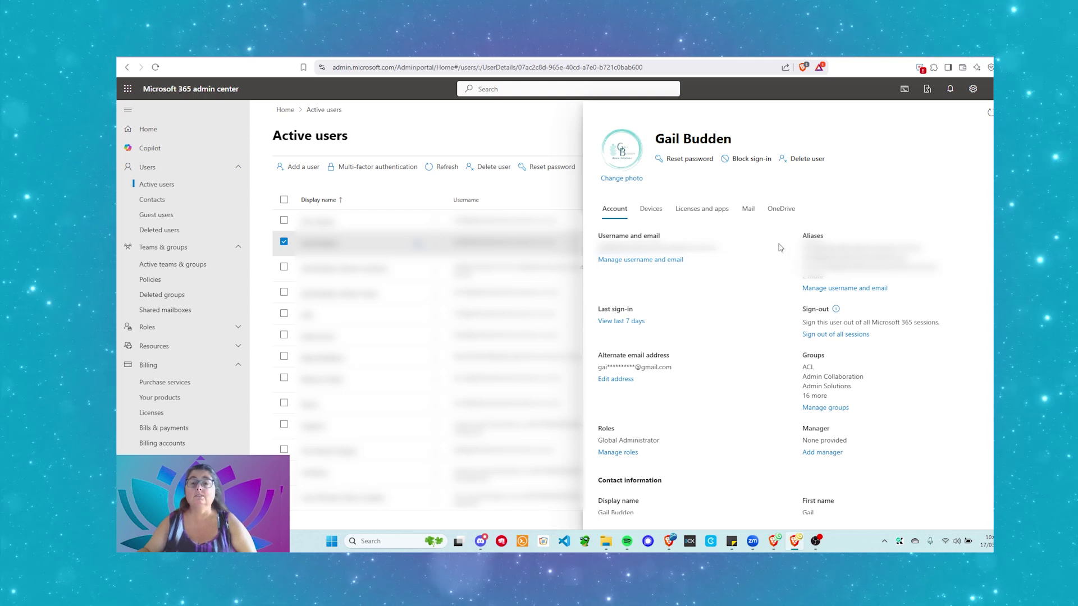
pyautogui.click(747, 210)
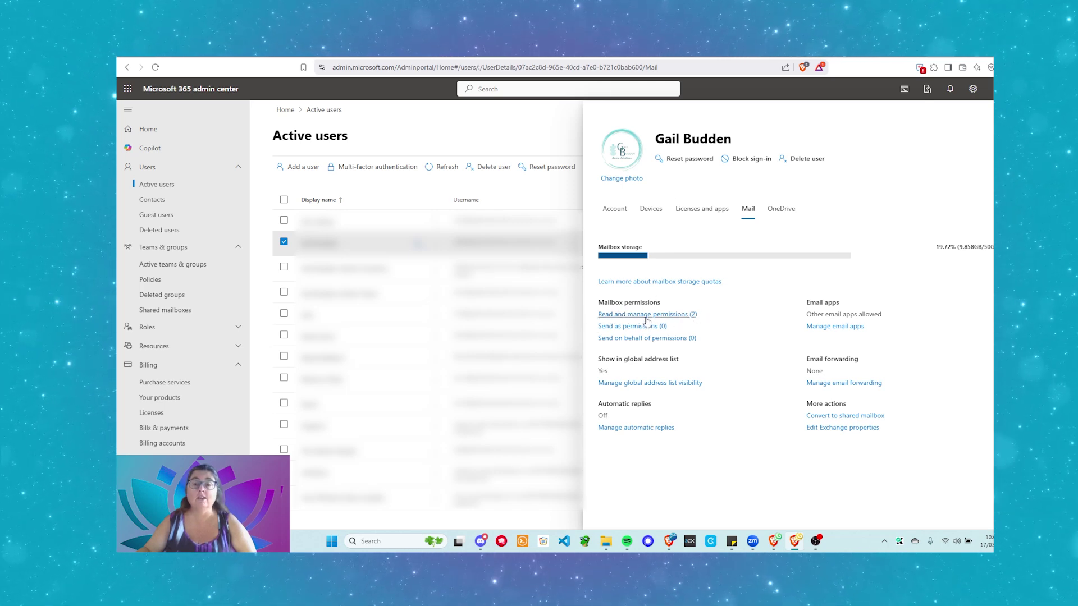
pyautogui.click(646, 315)
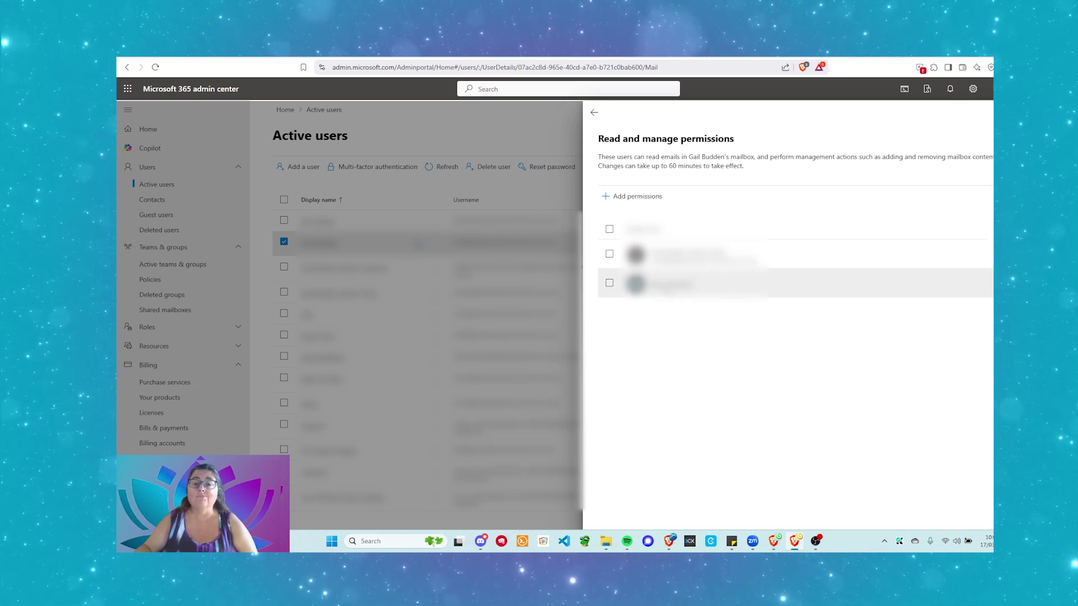
# Remove the second delegate's read and manage mailbox permission and confirm with Yes
pyautogui.click(610, 284)
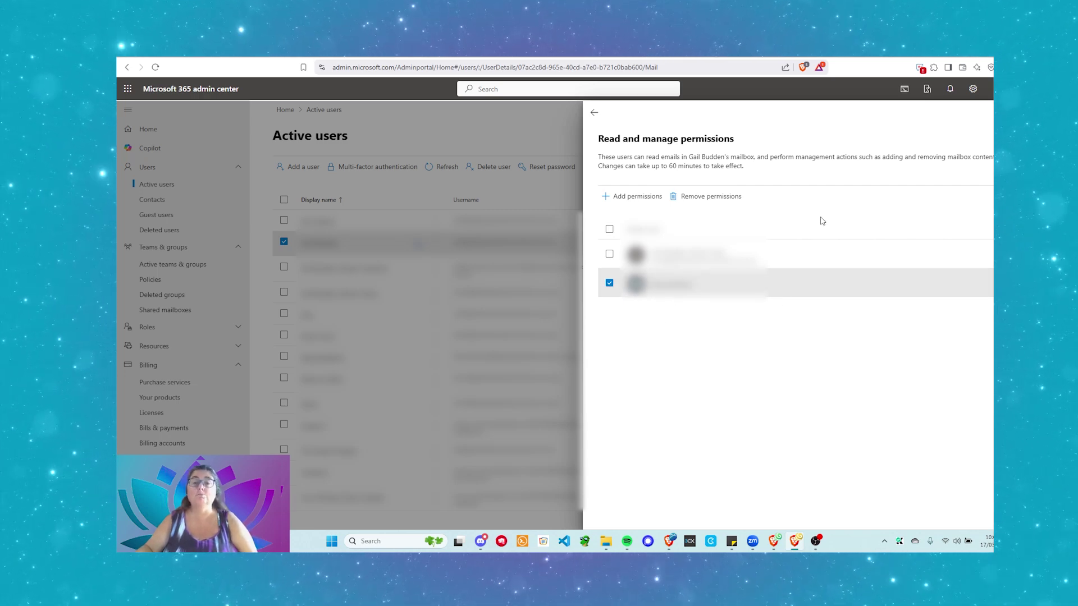
pyautogui.click(721, 198)
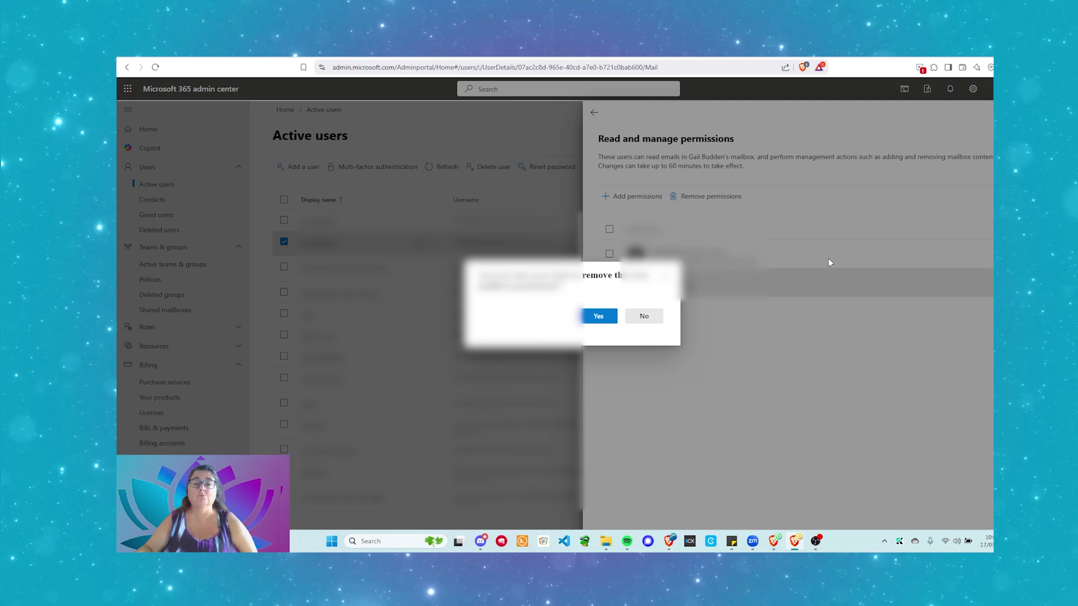
pyautogui.click(600, 318)
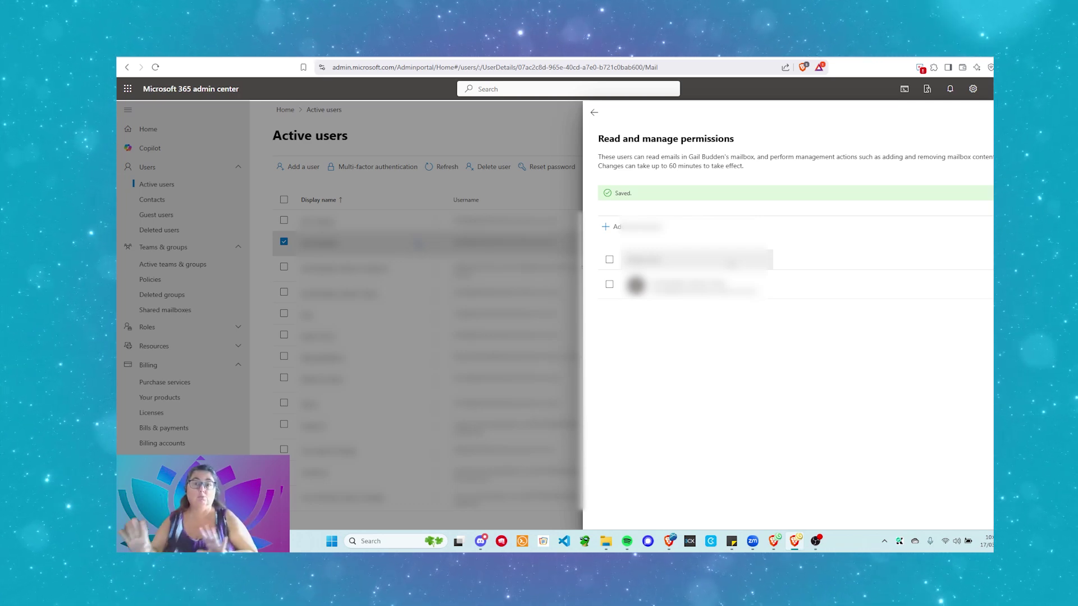
# Add the AA admin account as a read and manage delegate on the mailbox
pyautogui.click(615, 226)
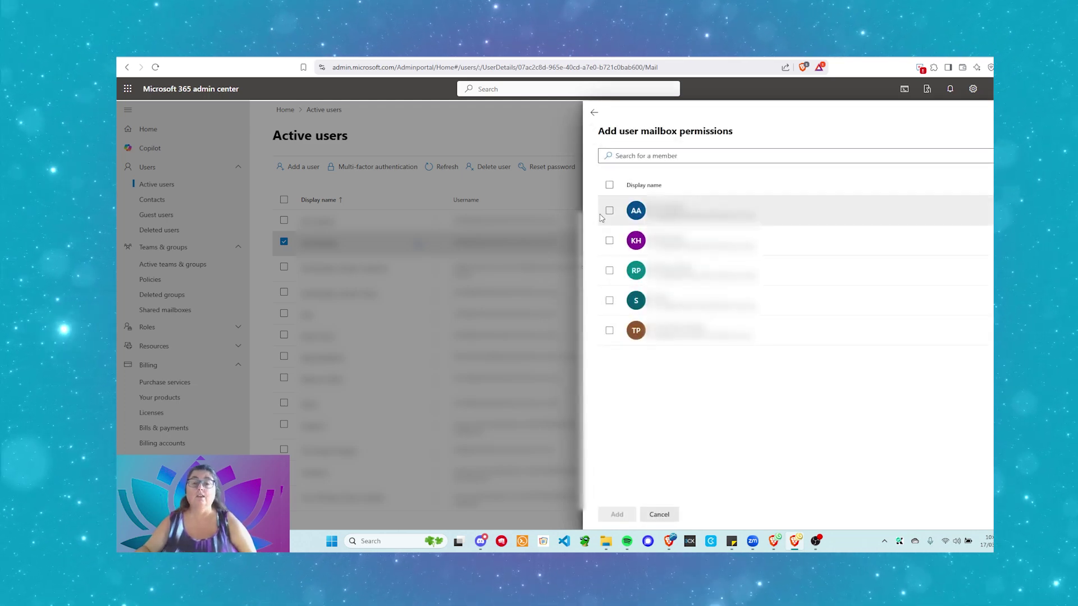
pyautogui.click(609, 213)
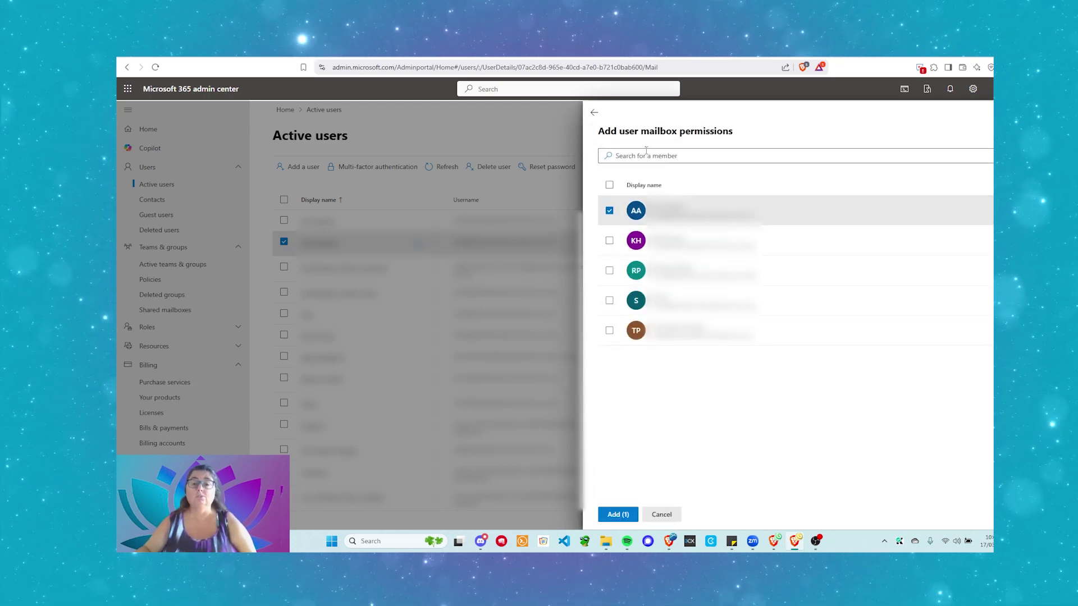
pyautogui.click(617, 516)
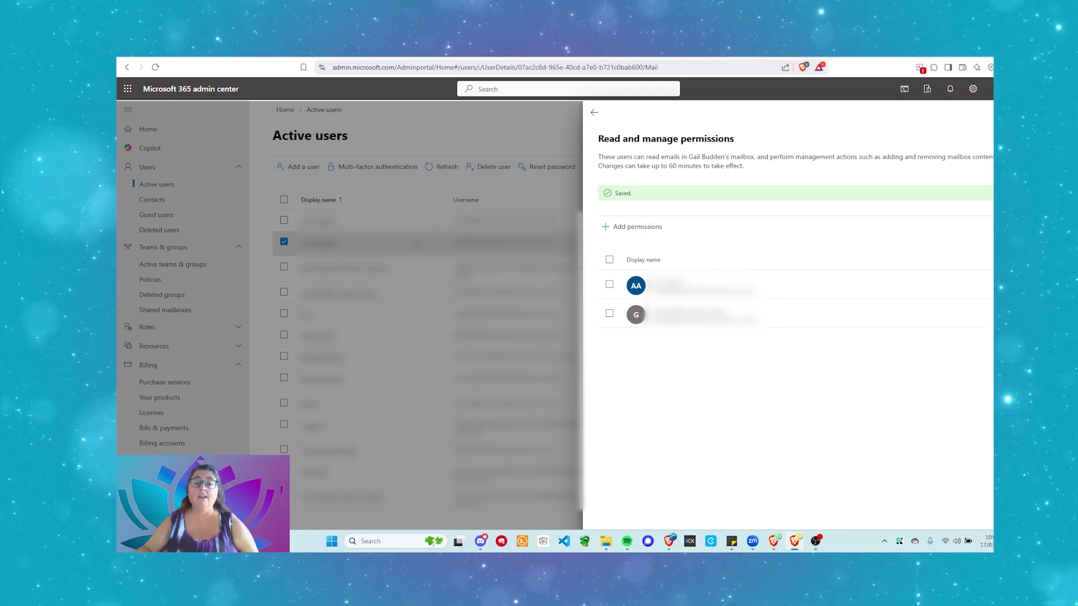
# Close the user's details panel and switch to the Outlook on the web tab
pyautogui.click(591, 112)
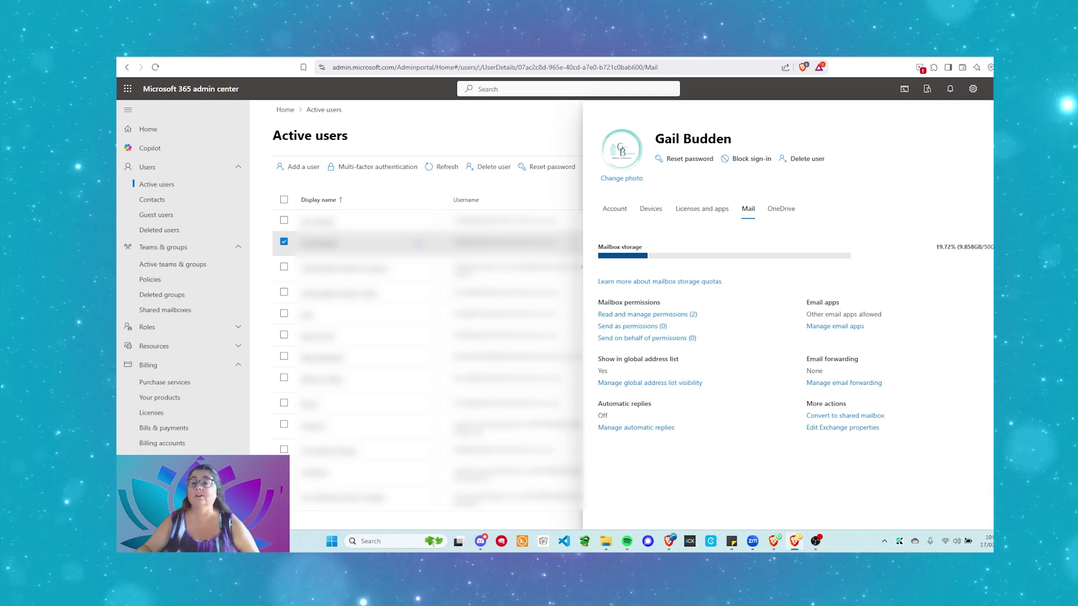
pyautogui.press('Escape')
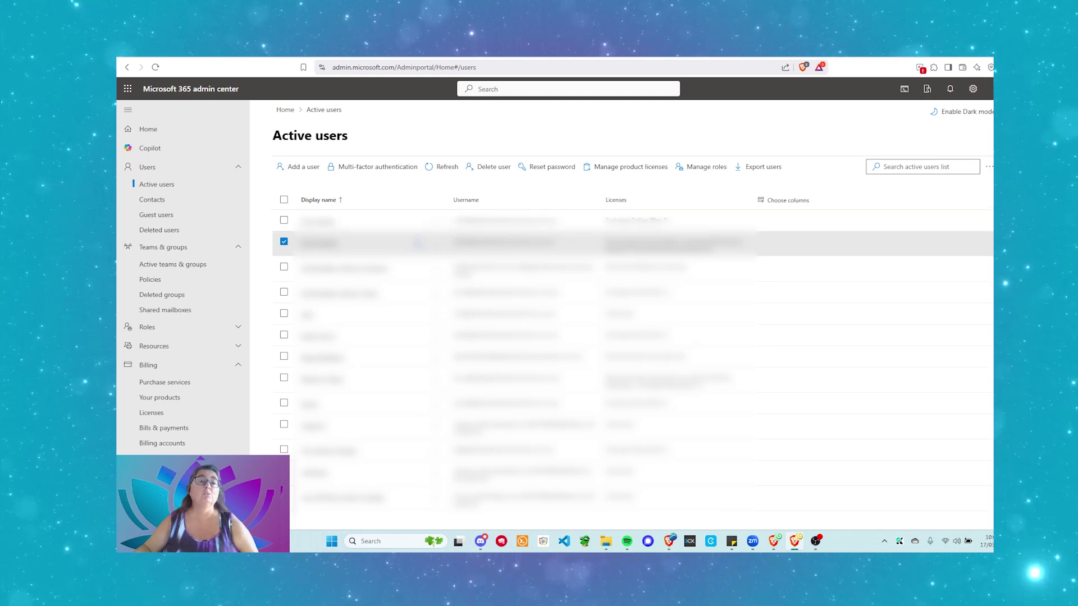
pyautogui.click(269, 56)
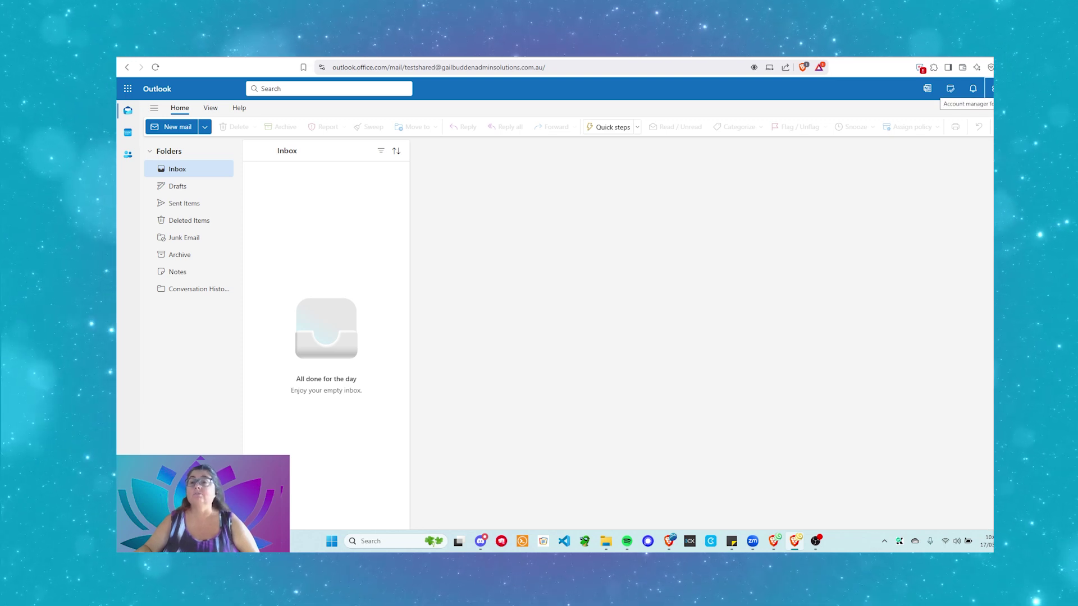
# Open the delegated user's mailbox in Outlook via Open another mailbox, searching by name
pyautogui.click(992, 89)
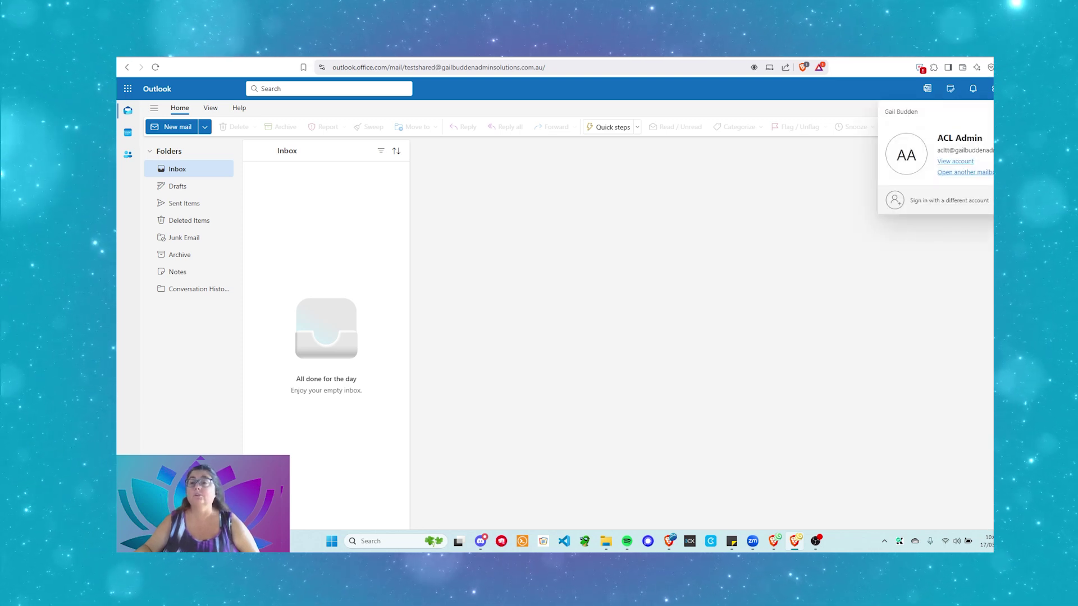
pyautogui.click(957, 173)
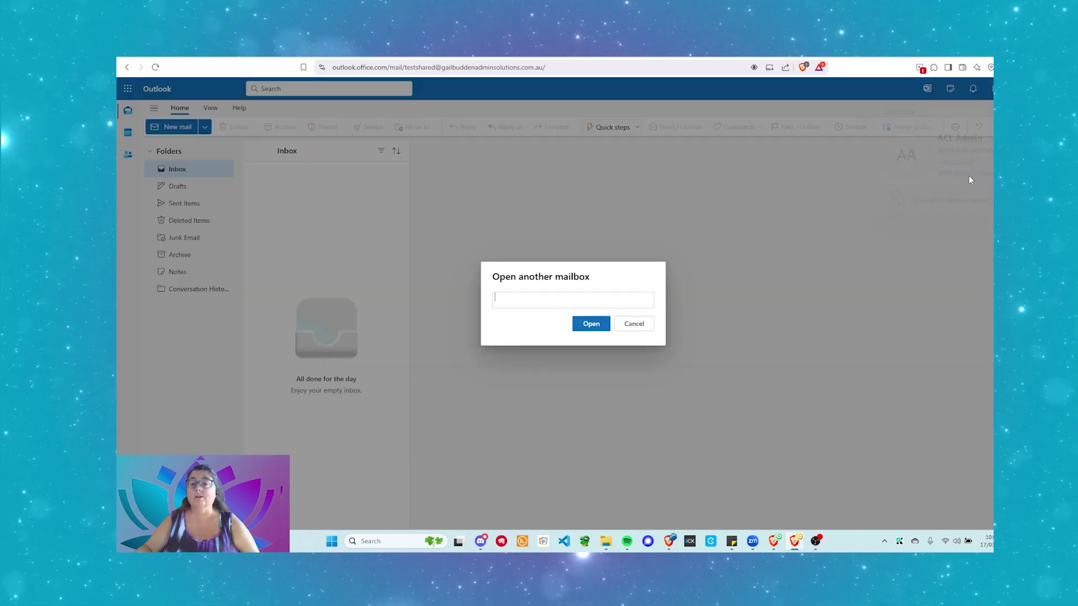
pyautogui.click(502, 301)
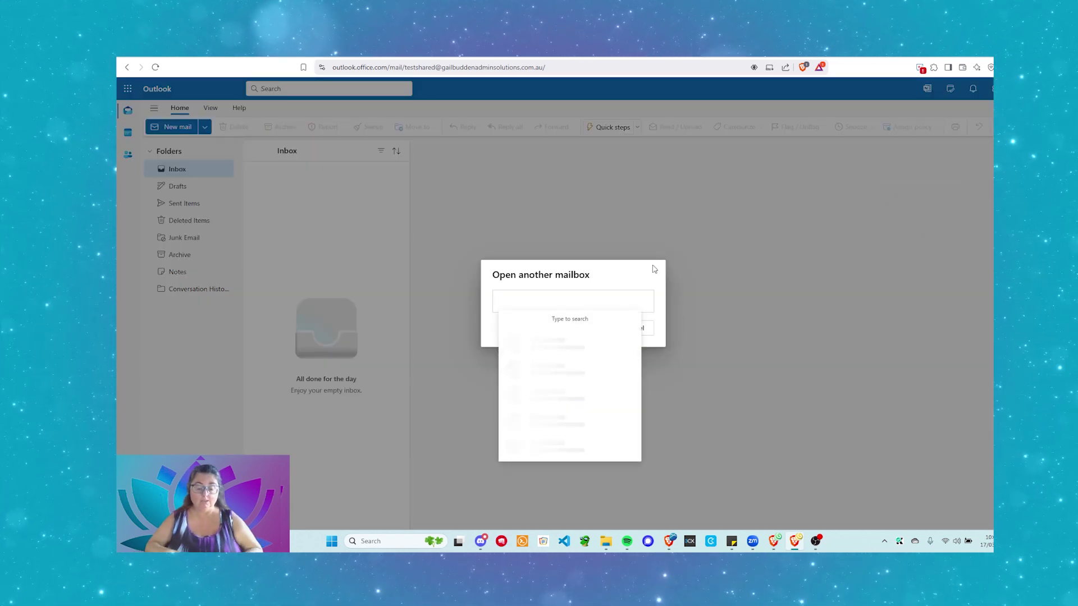
pyautogui.write('gail')
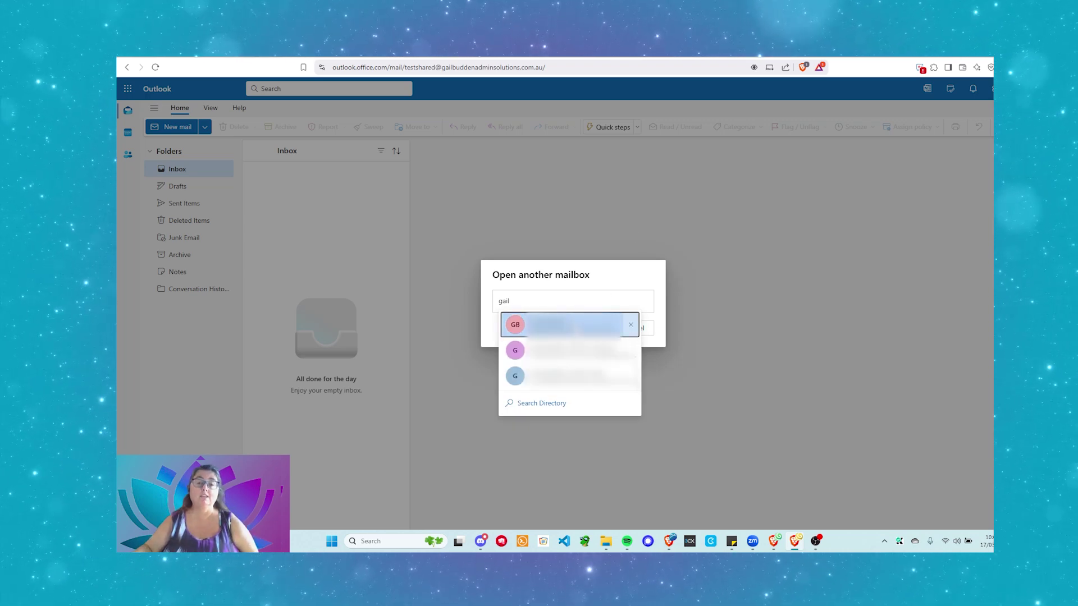
pyautogui.click(561, 322)
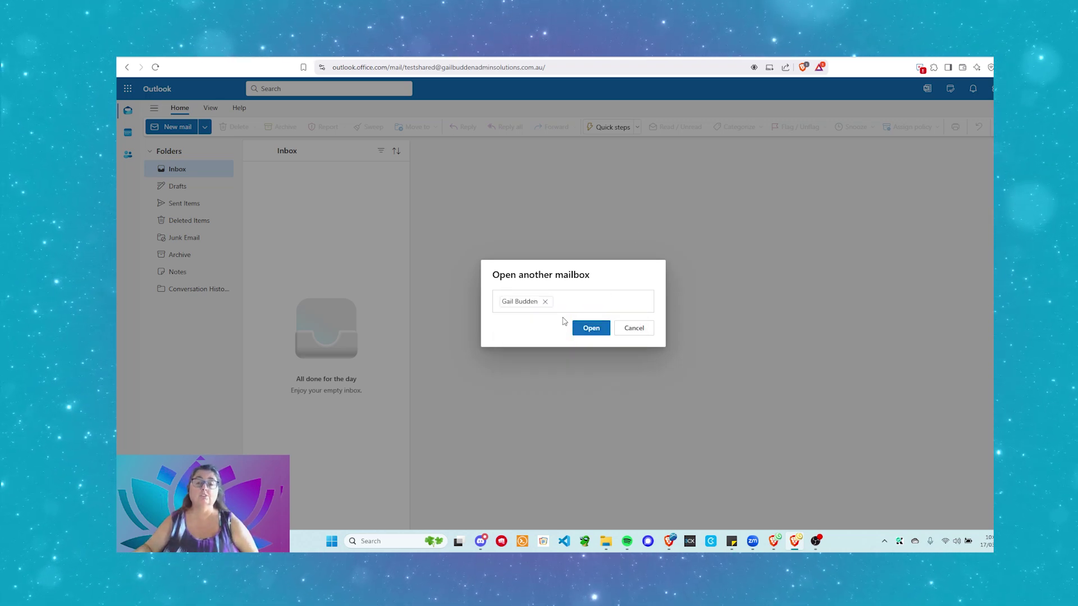
pyautogui.click(591, 329)
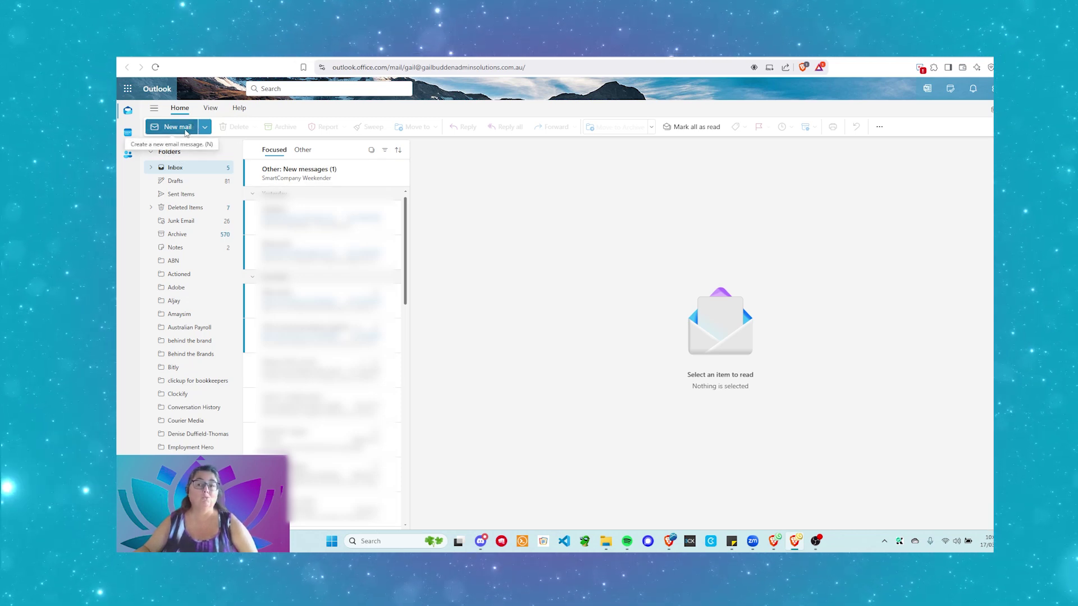
# Start a new message, check the available From addresses, then discard the draft
pyautogui.click(177, 127)
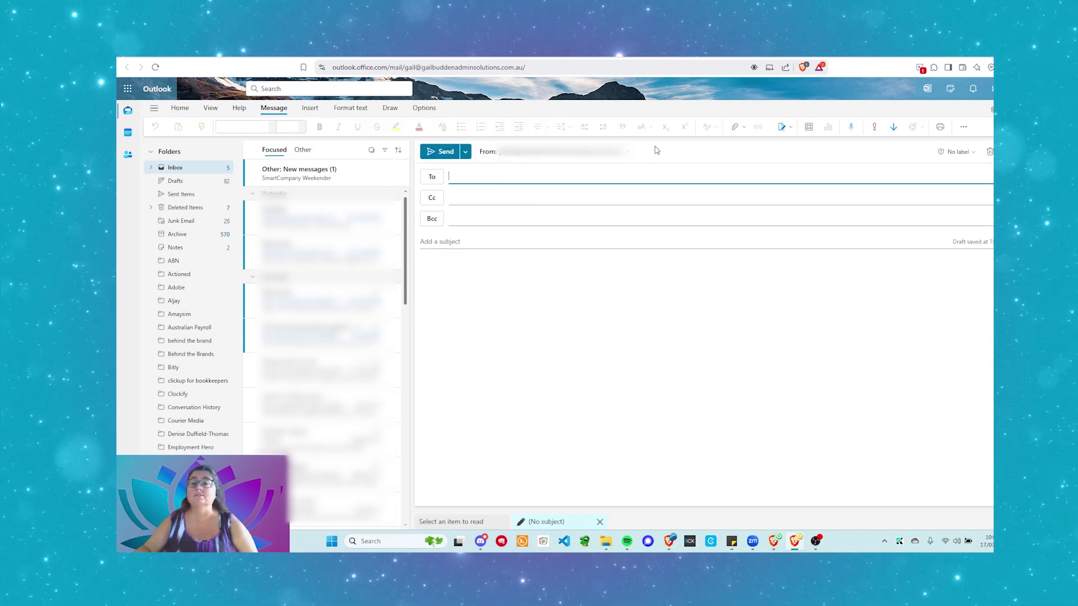
pyautogui.click(629, 157)
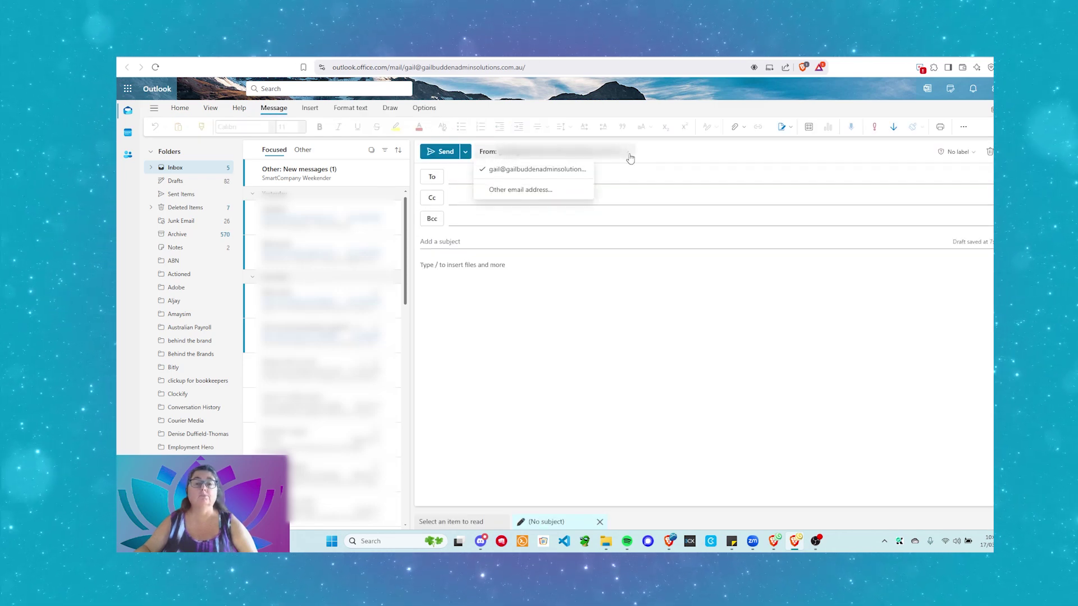
pyautogui.click(630, 158)
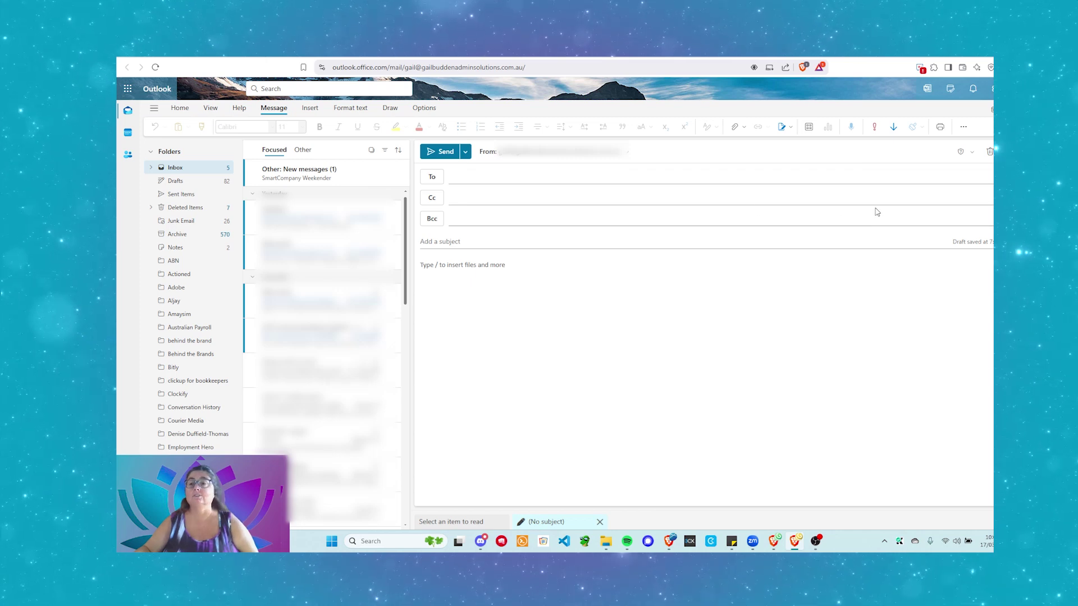
pyautogui.click(990, 152)
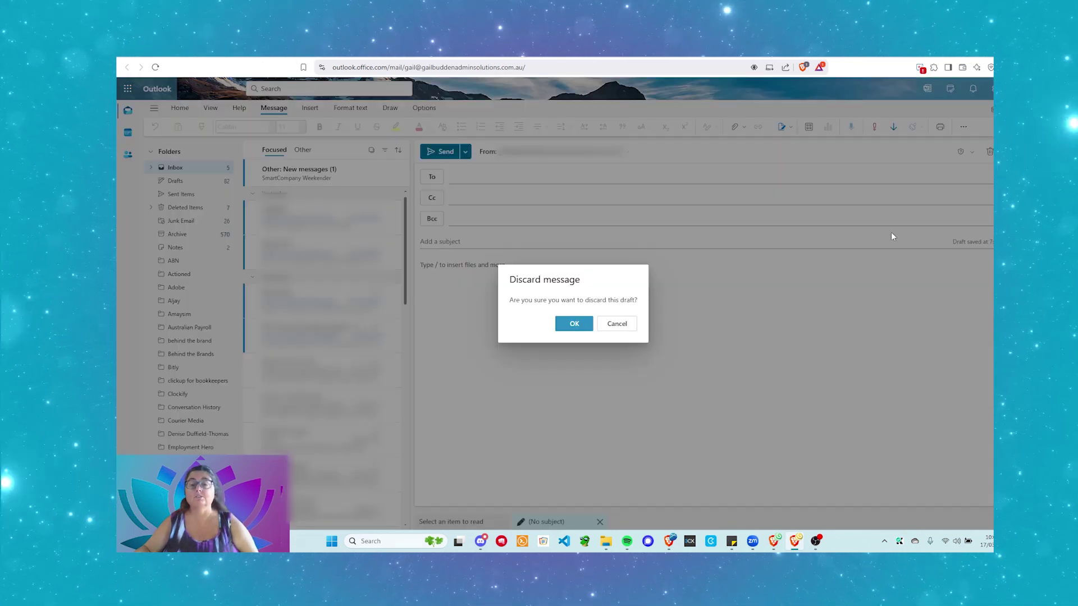
pyautogui.click(580, 324)
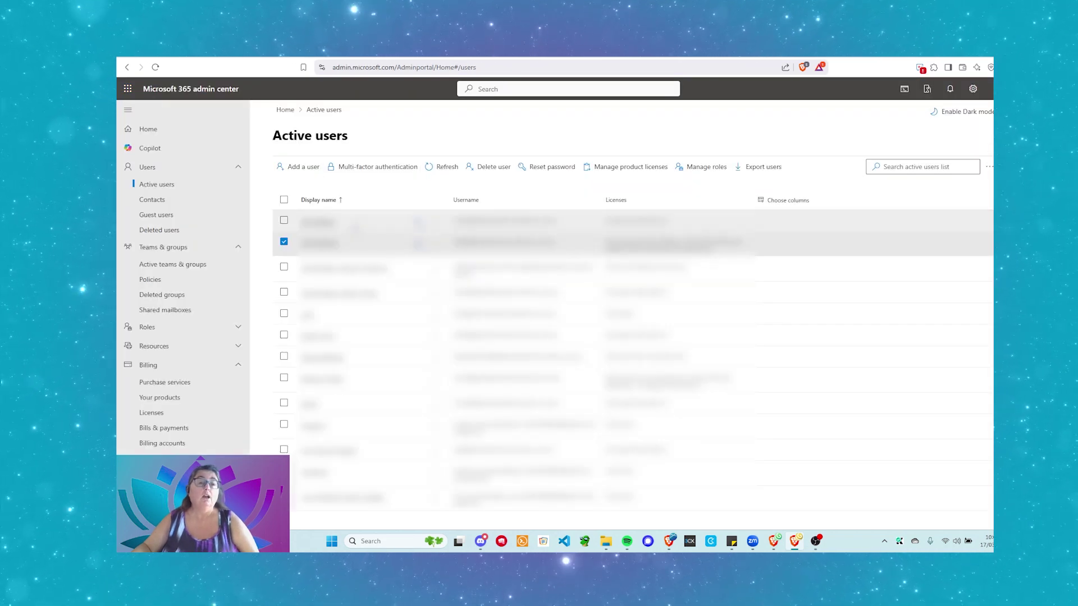
# Reopen the mailbox owner's details and show their Mail tab with Read and manage (2)
pyautogui.click(284, 242)
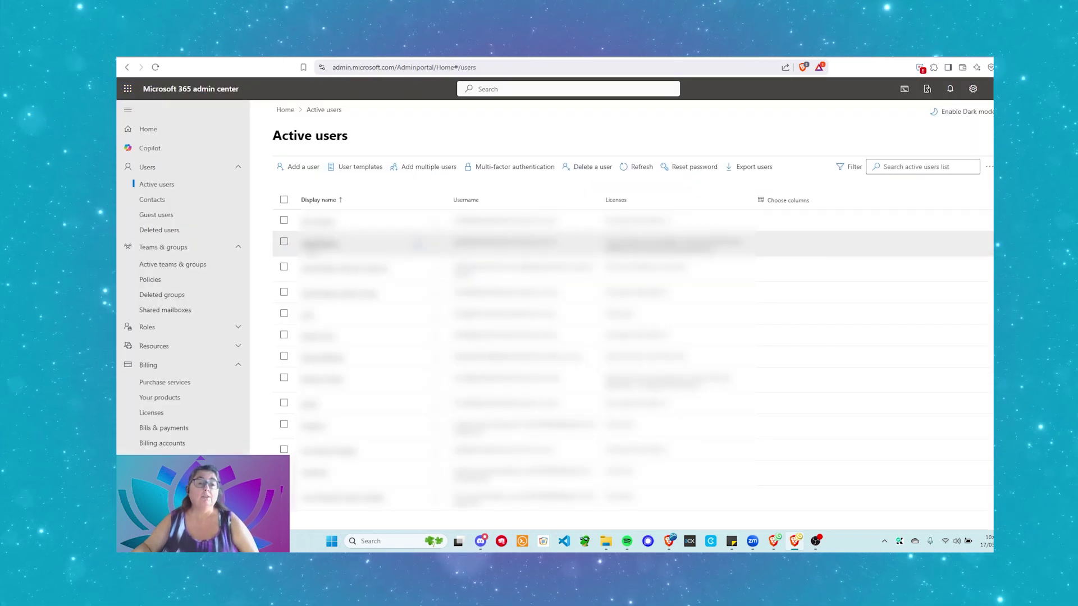
pyautogui.click(318, 243)
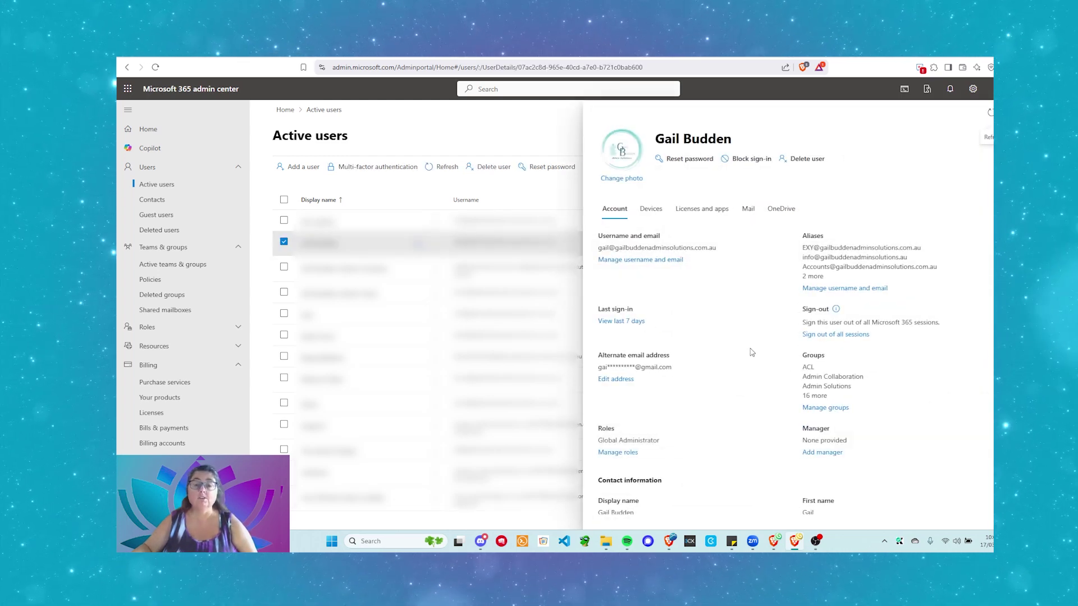
pyautogui.scroll(-2, 746, 352)
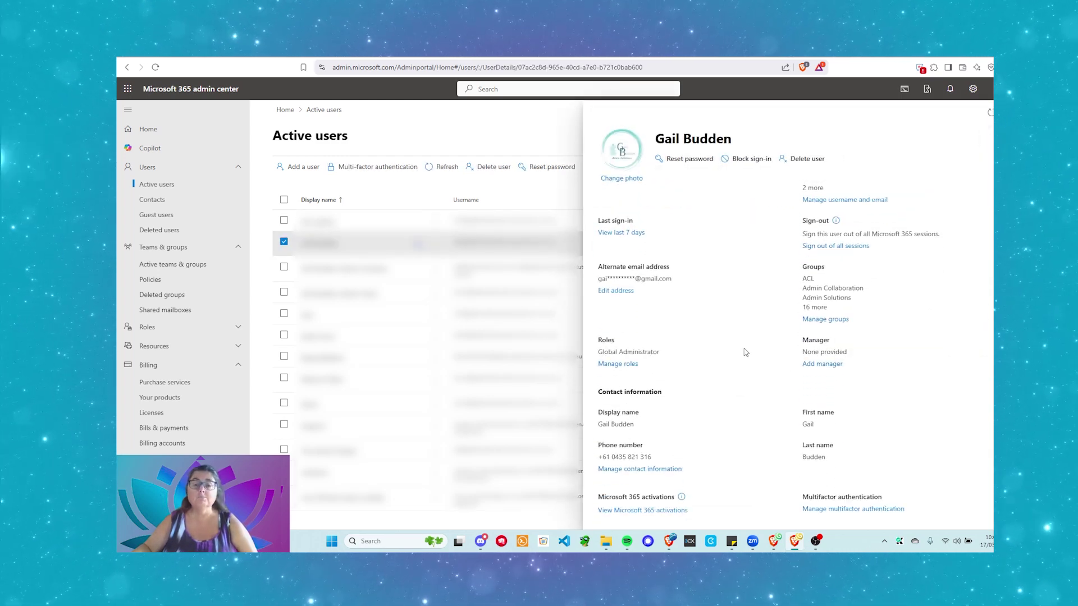
pyautogui.scroll(2, 745, 352)
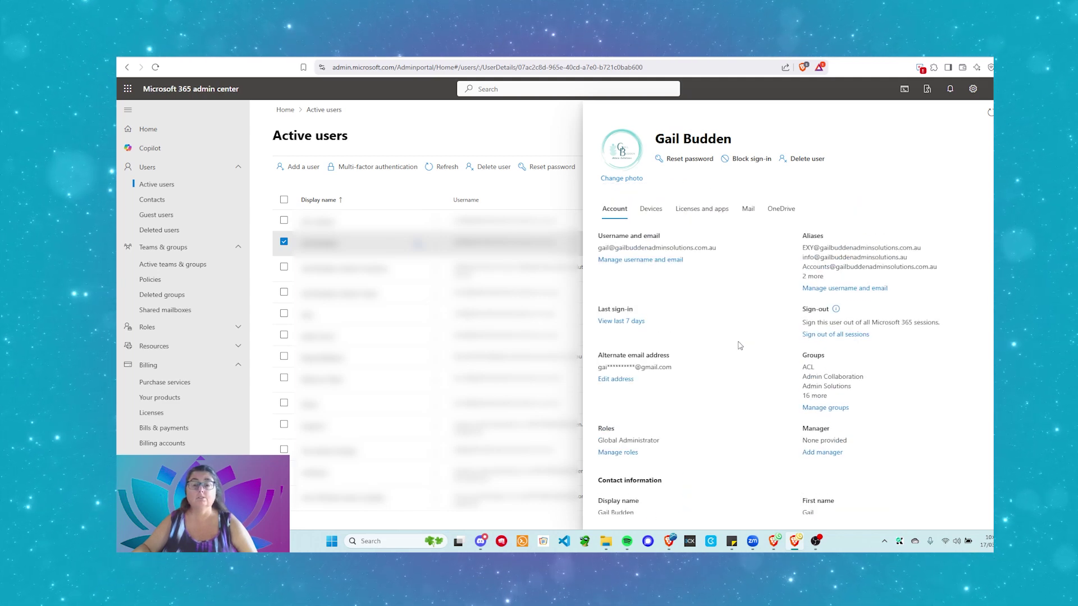
pyautogui.scroll(-2, 740, 346)
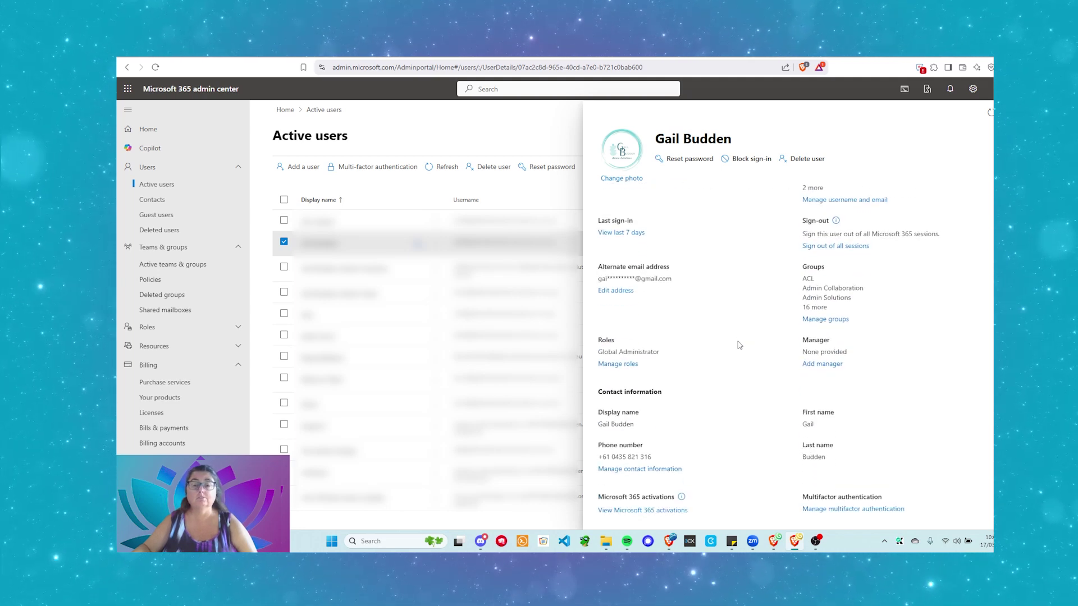
pyautogui.scroll(2, 740, 345)
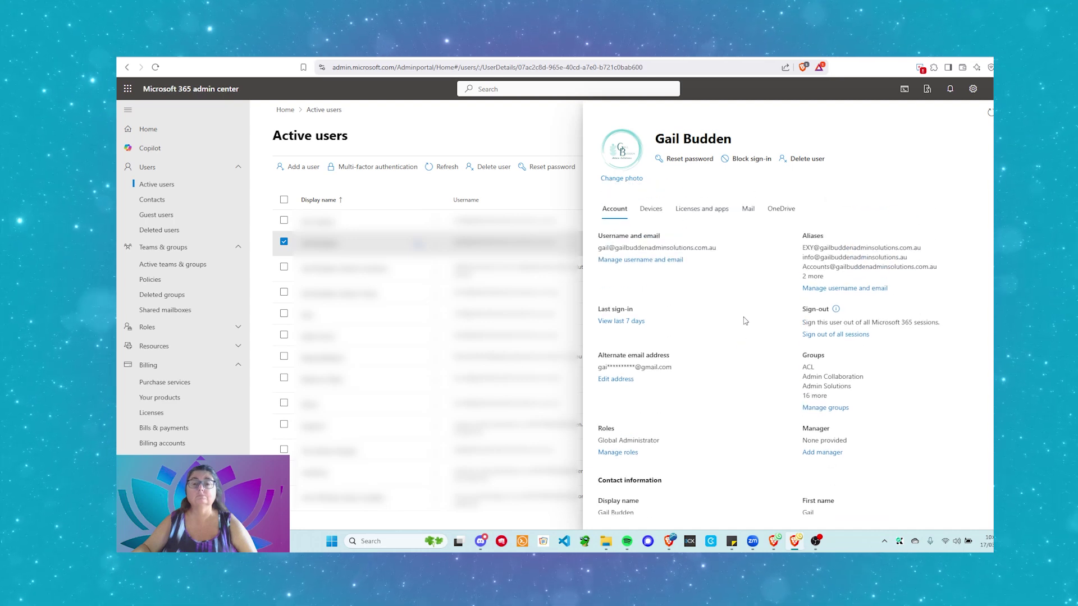
pyautogui.click(748, 208)
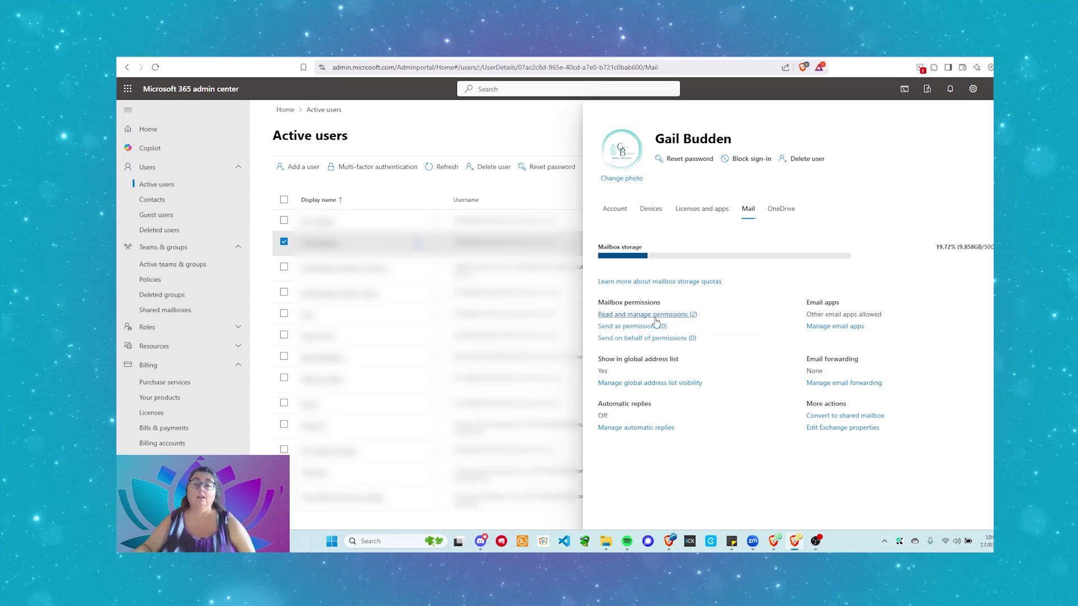
# Remove ACL Admin's read and manage permission, leaving one delegate, and confirm
pyautogui.click(649, 316)
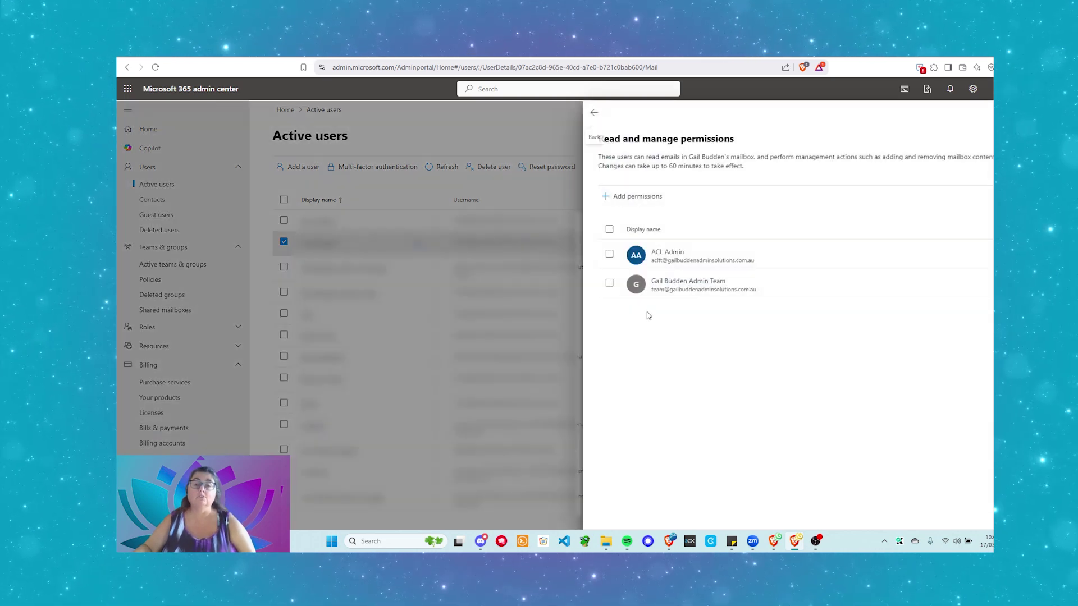
pyautogui.click(650, 255)
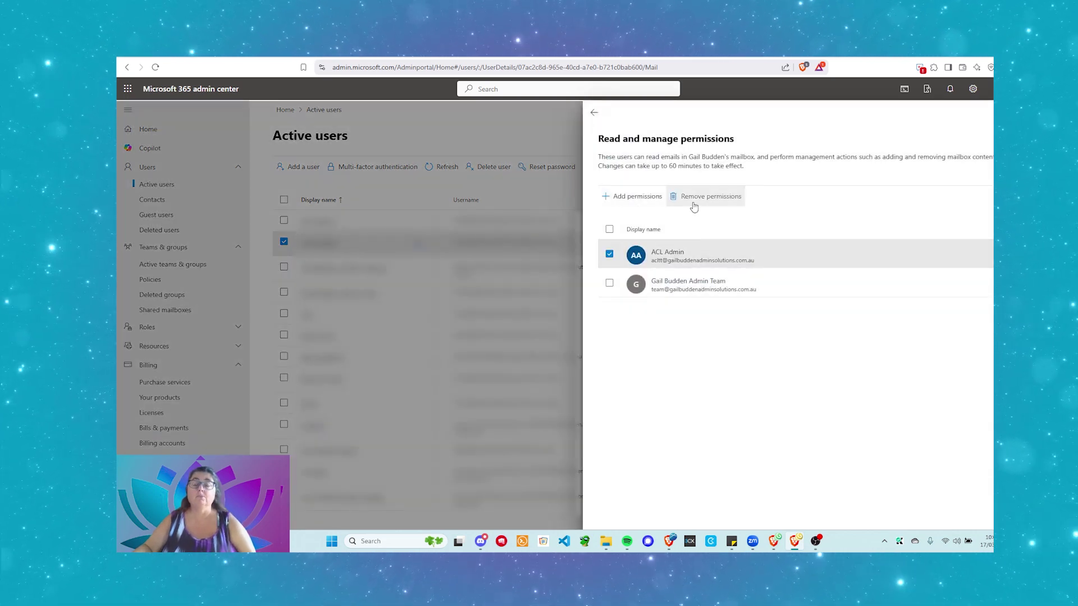
pyautogui.click(693, 196)
pyautogui.click(599, 317)
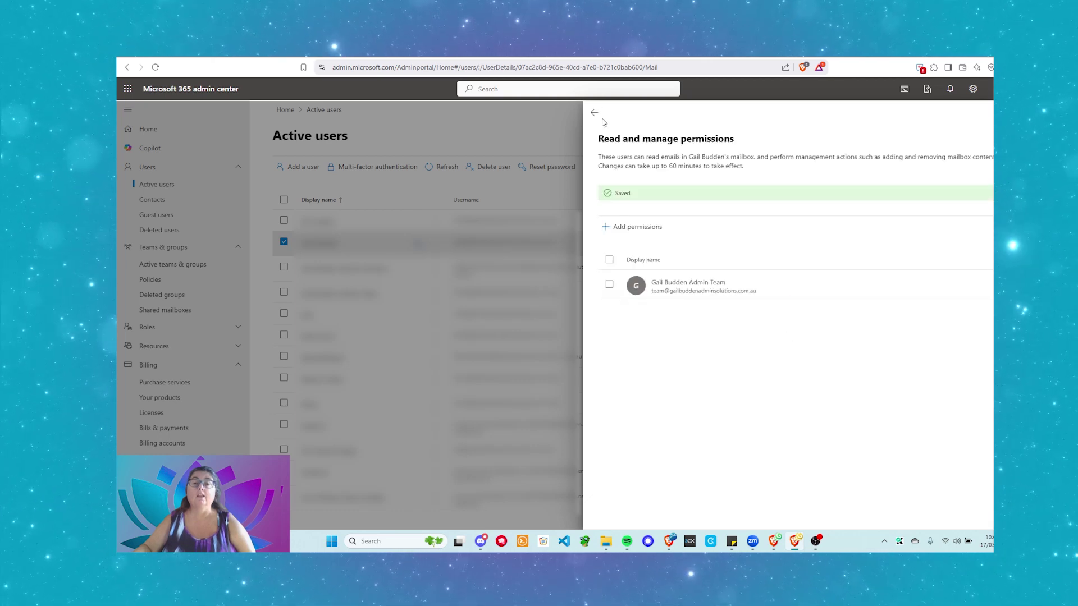
pyautogui.click(594, 113)
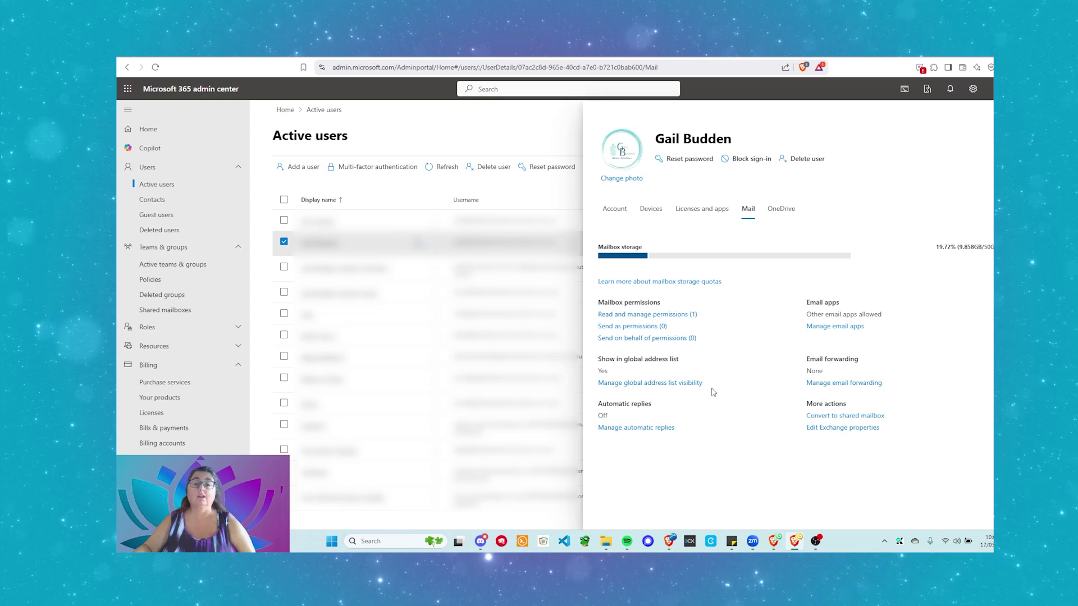
# Add the AA account as a Send as delegate, then close the user's details
pyautogui.click(650, 329)
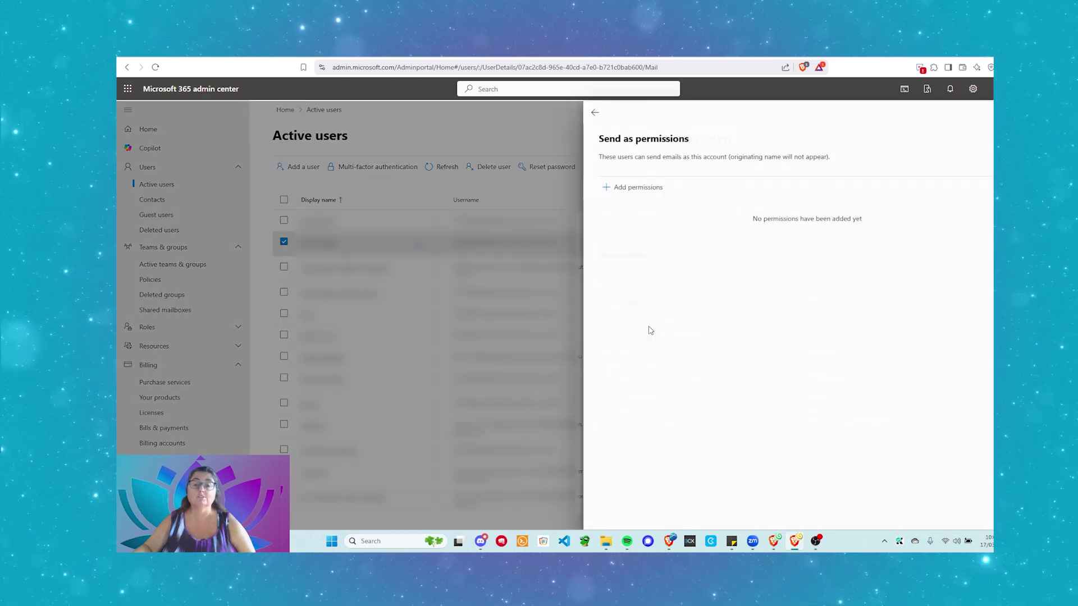
pyautogui.click(632, 187)
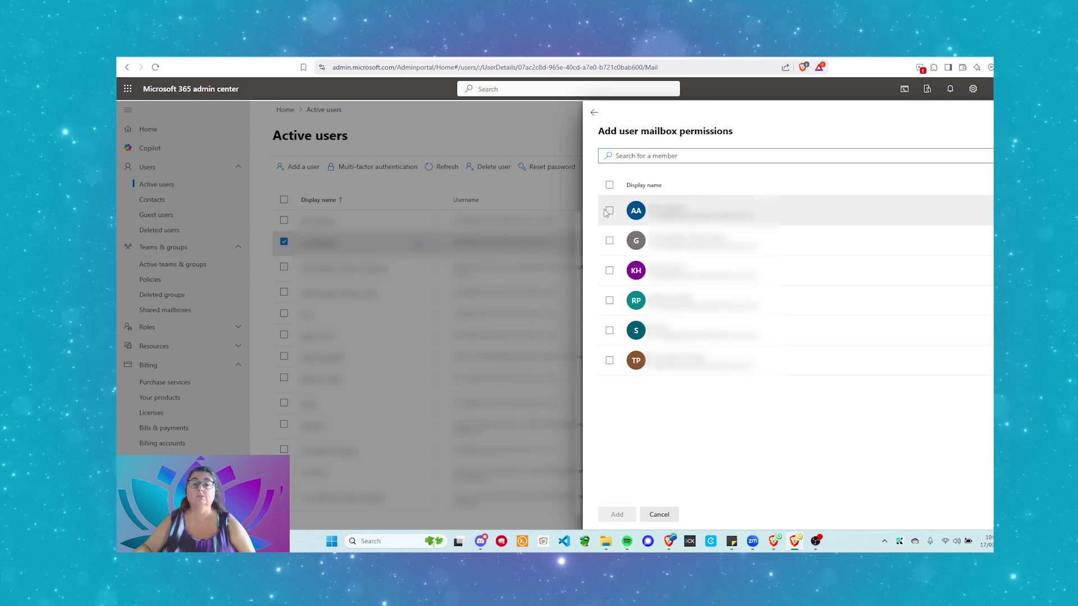
pyautogui.click(611, 216)
pyautogui.click(620, 515)
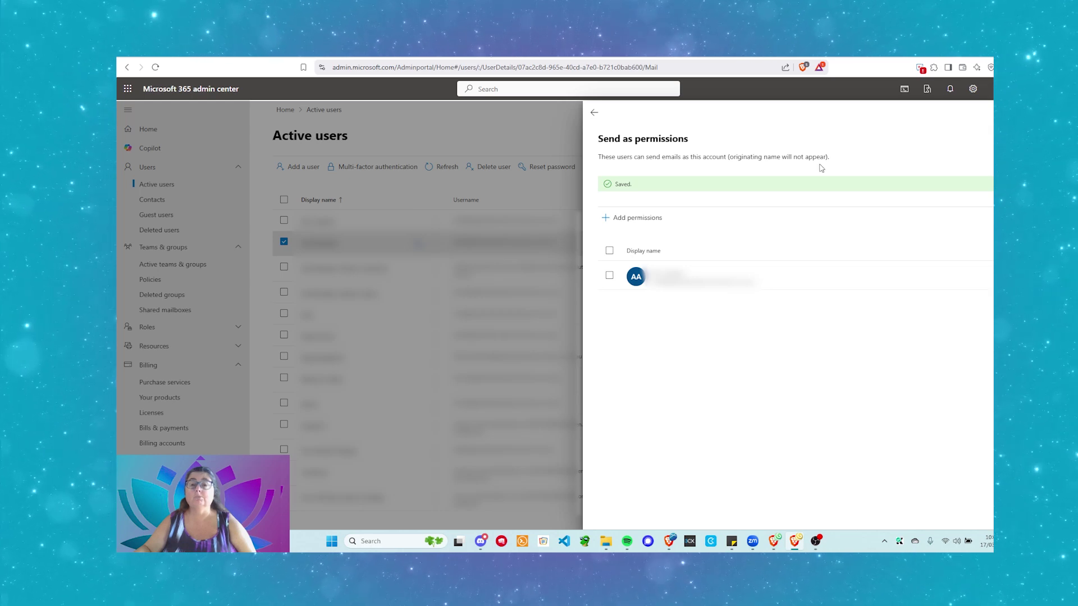
pyautogui.click(991, 114)
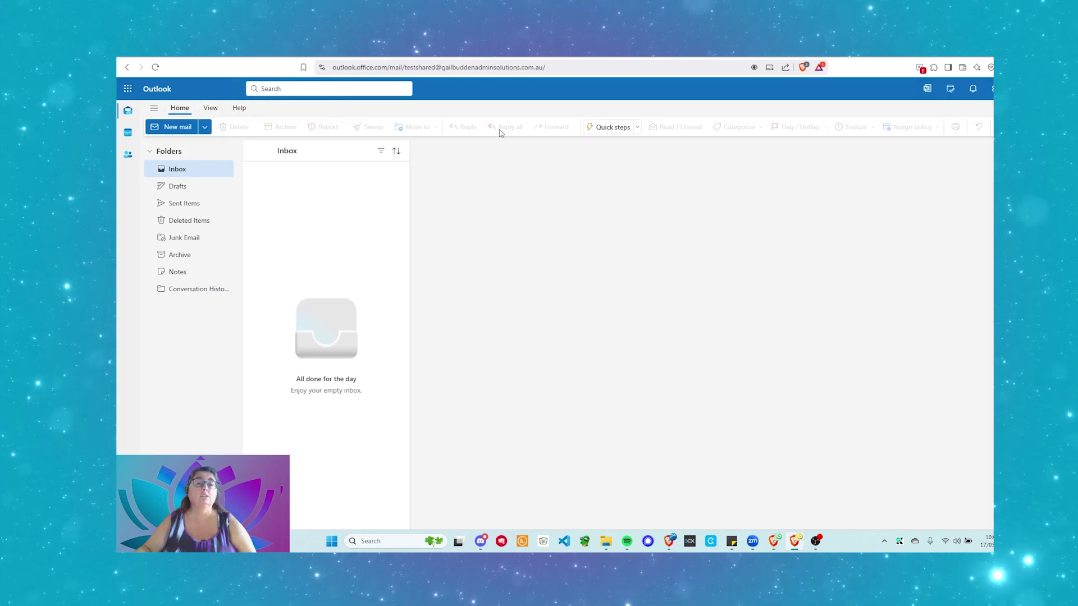
# Load Outlook mail and start a new message with From set to the delegated user's address
pyautogui.click(992, 89)
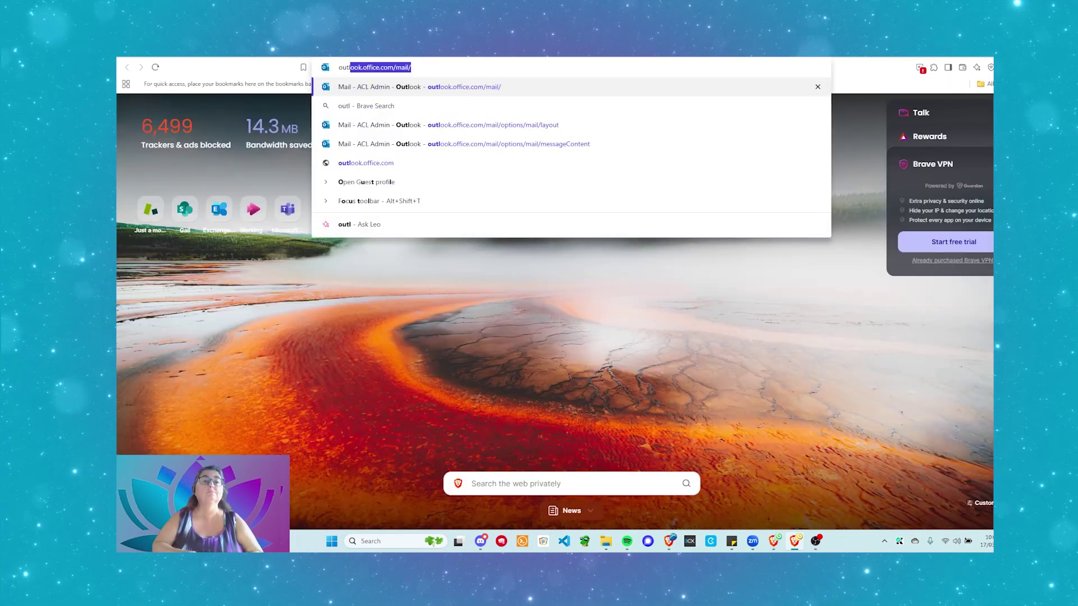
pyautogui.press('Return')
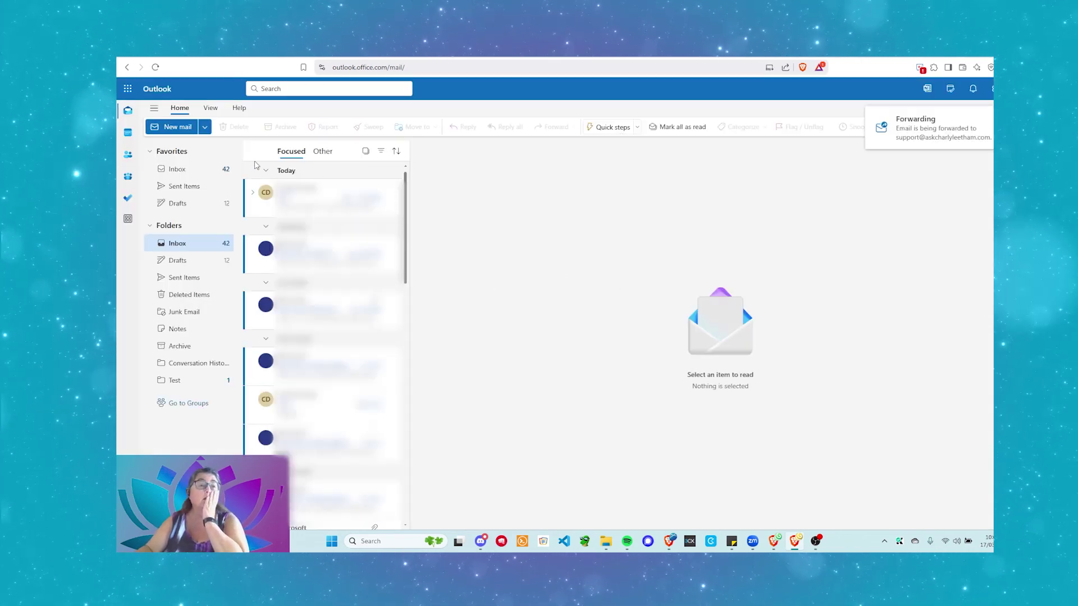
pyautogui.click(168, 126)
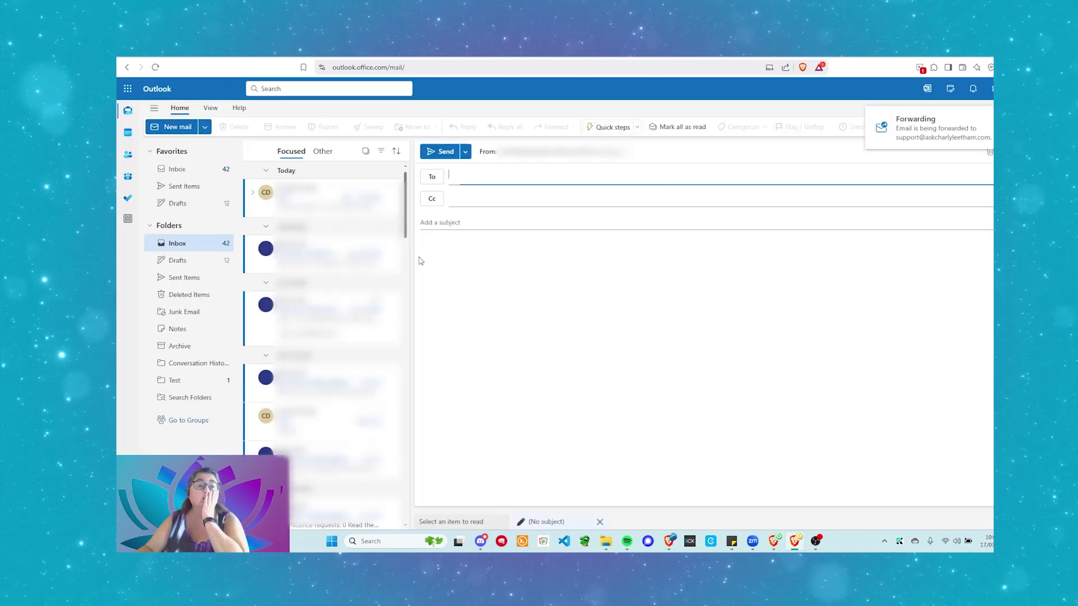
pyautogui.click(627, 157)
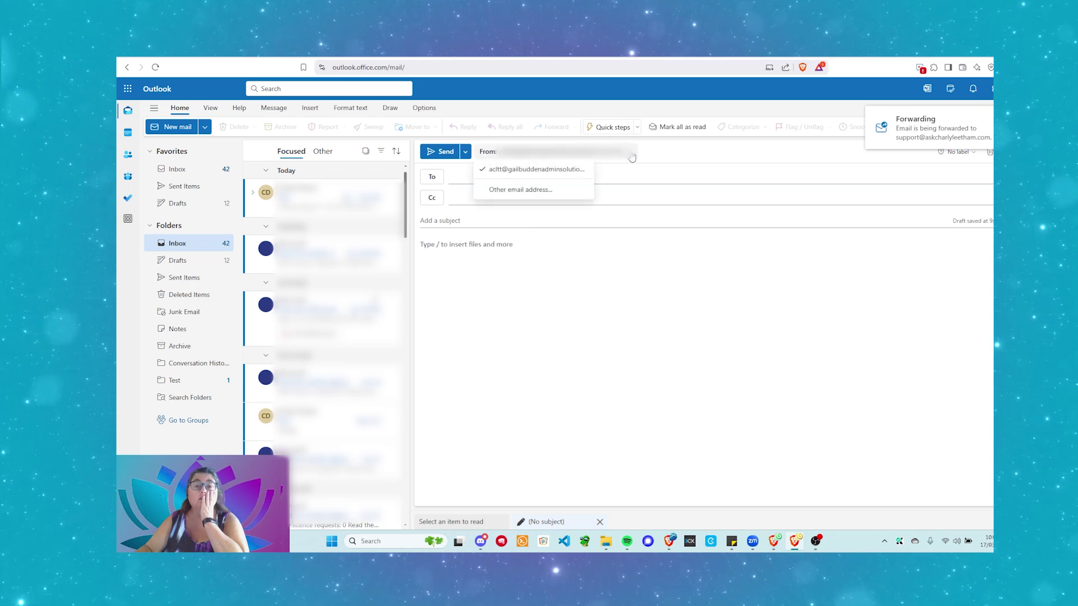
pyautogui.click(557, 190)
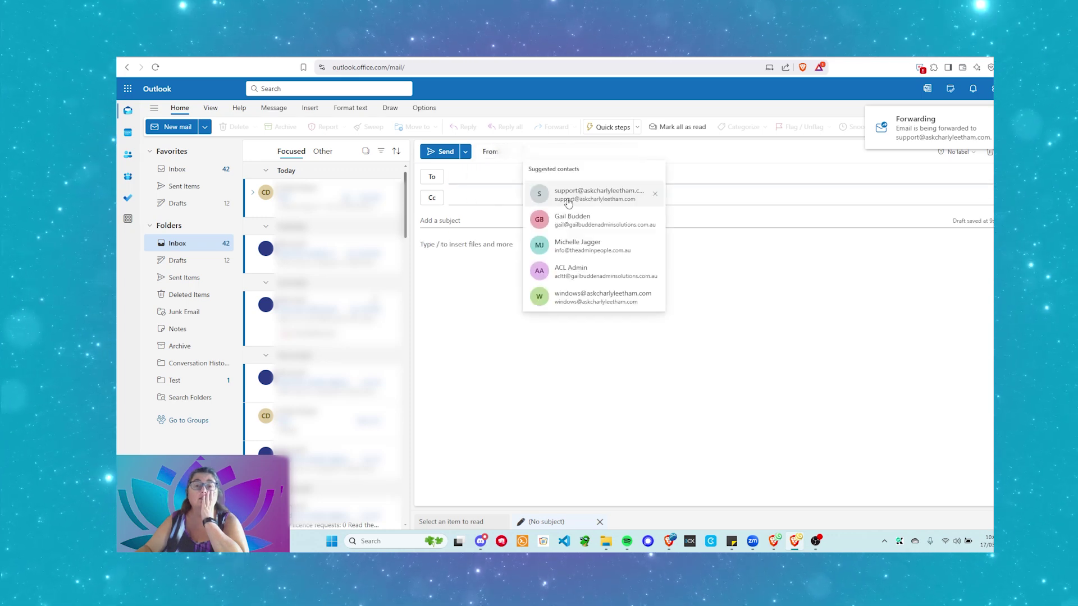
pyautogui.click(571, 220)
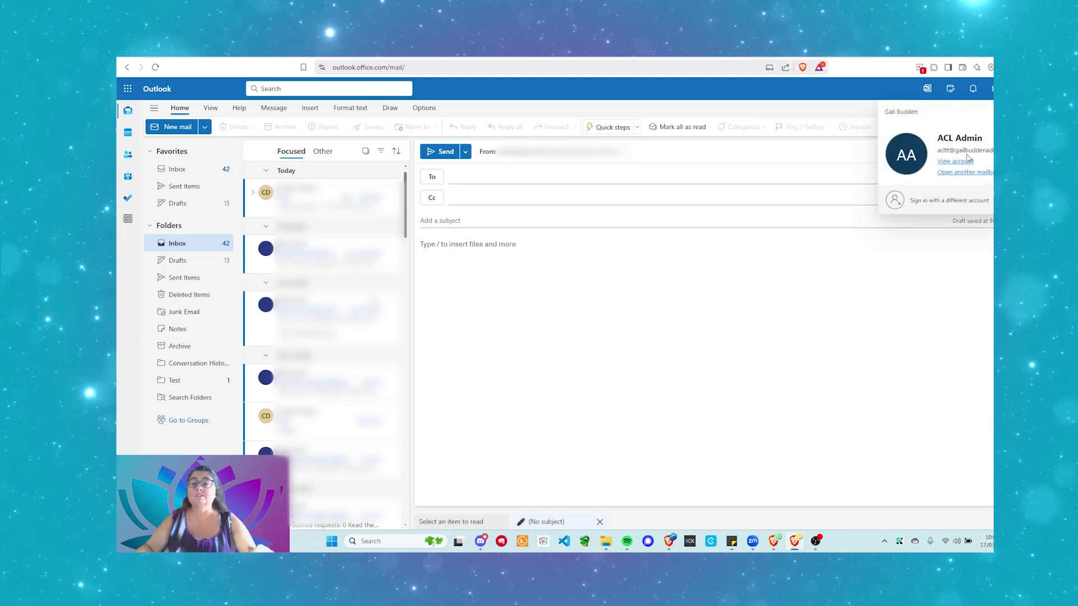
# Open the delegated user's mailbox by name, then browse its Junk Email and Inbox folders
pyautogui.click(955, 175)
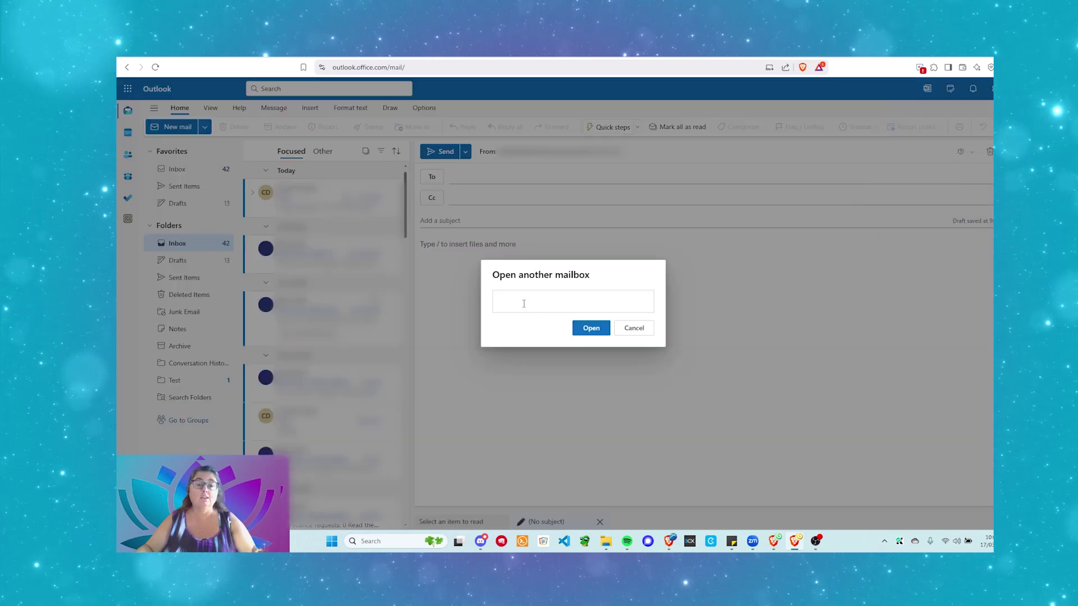
pyautogui.write('gail')
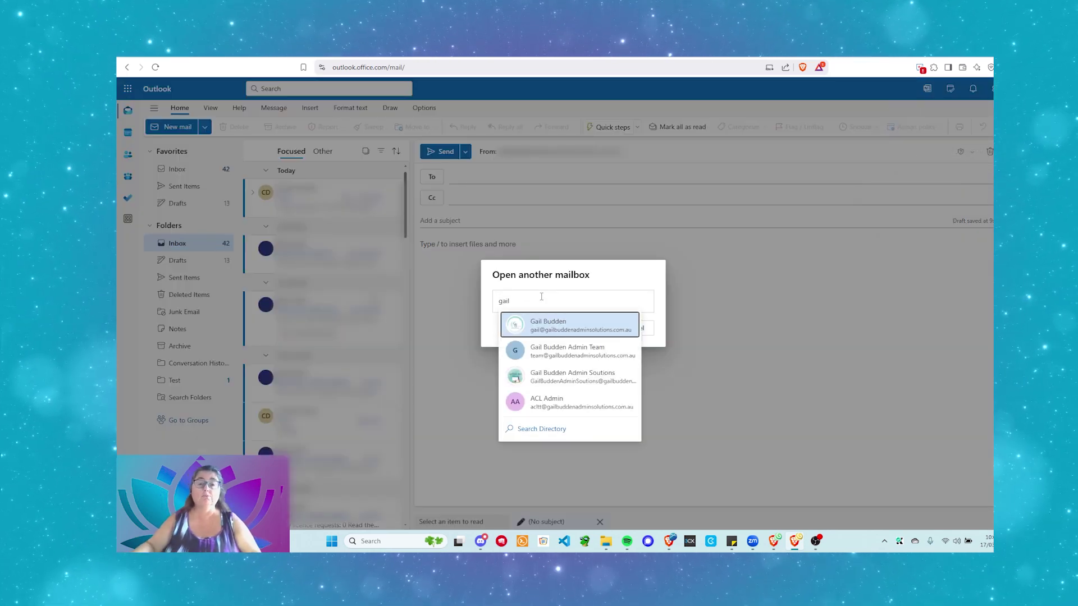
pyautogui.click(581, 330)
pyautogui.click(584, 330)
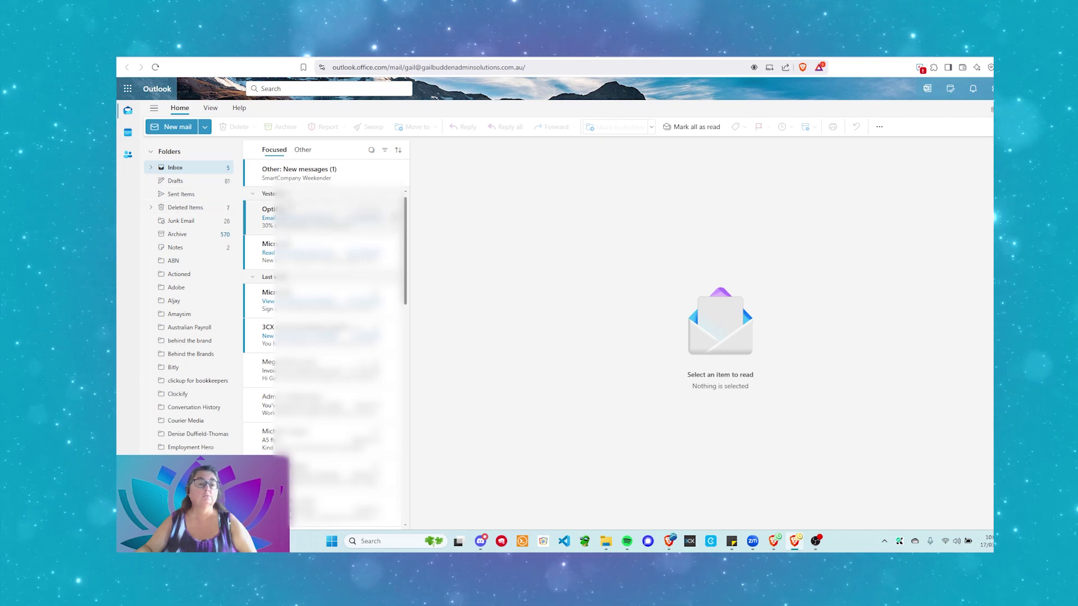
pyautogui.click(206, 223)
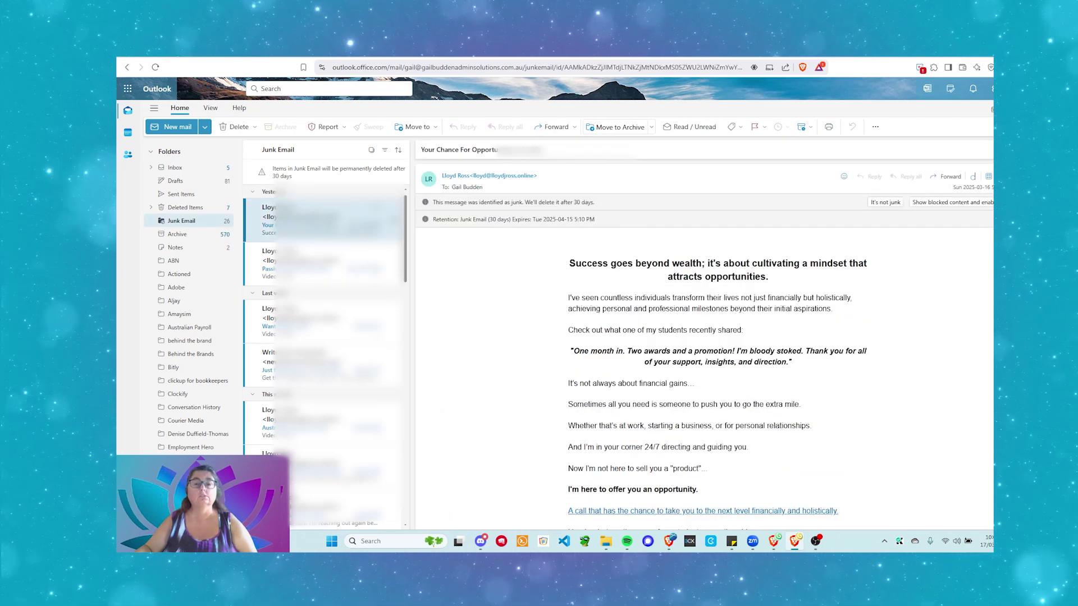
pyautogui.click(179, 167)
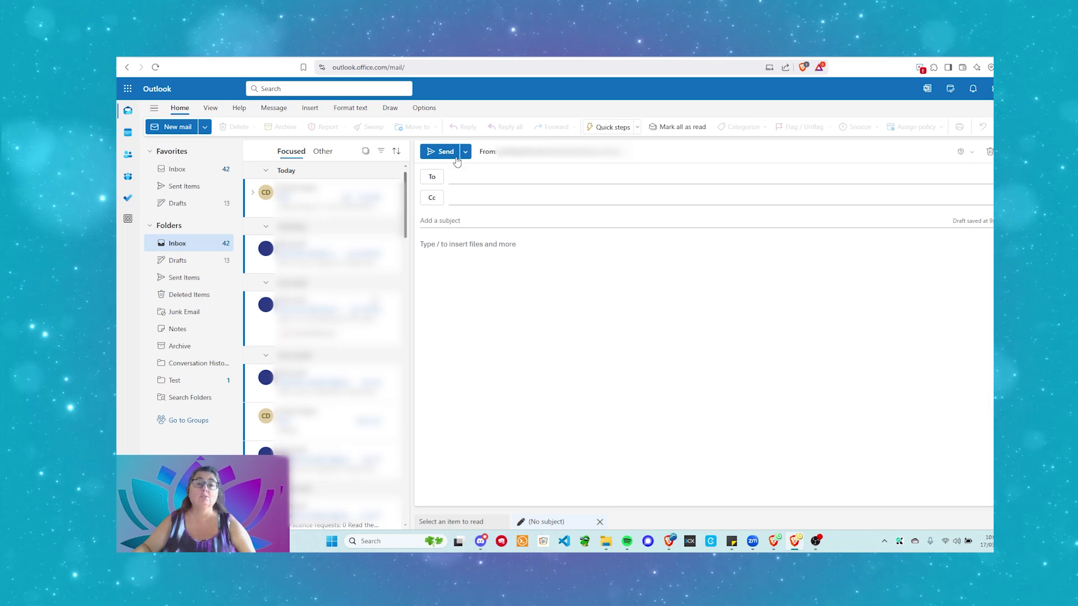
pyautogui.click(580, 159)
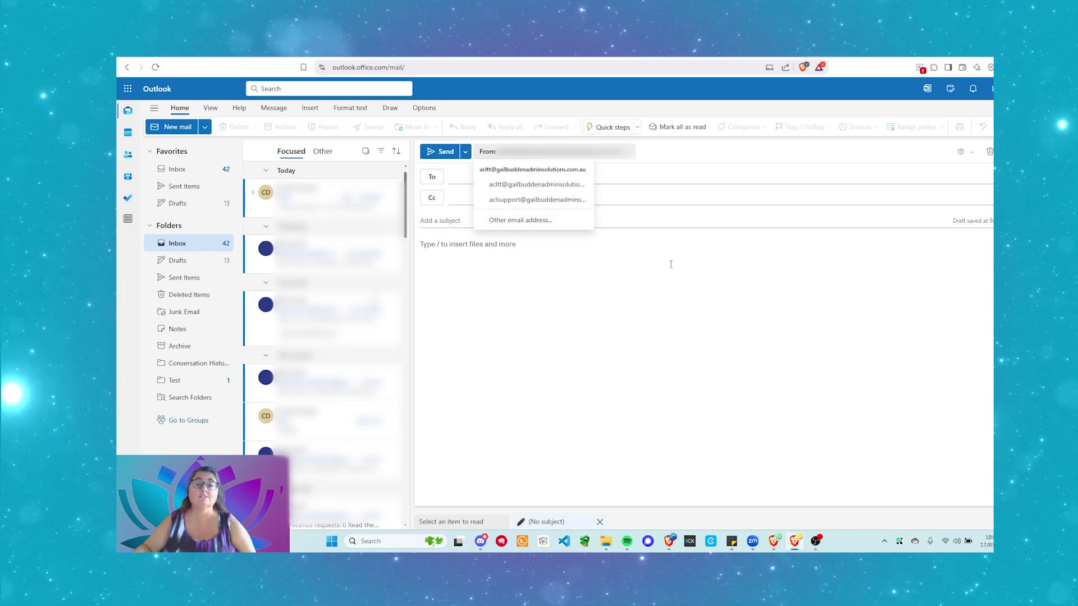
pyautogui.click(533, 221)
pyautogui.click(556, 152)
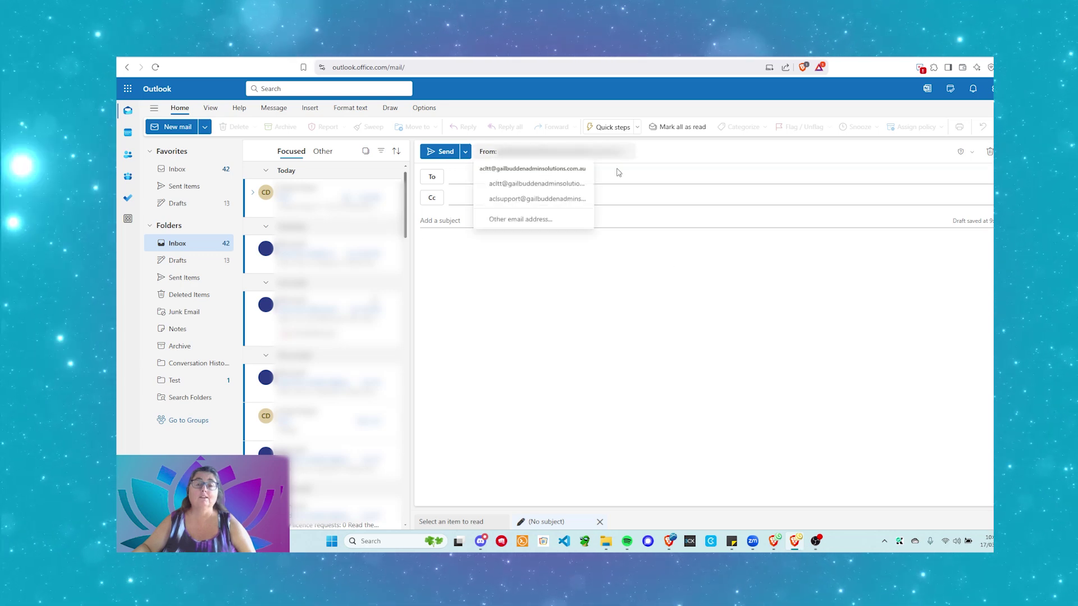
pyautogui.click(626, 249)
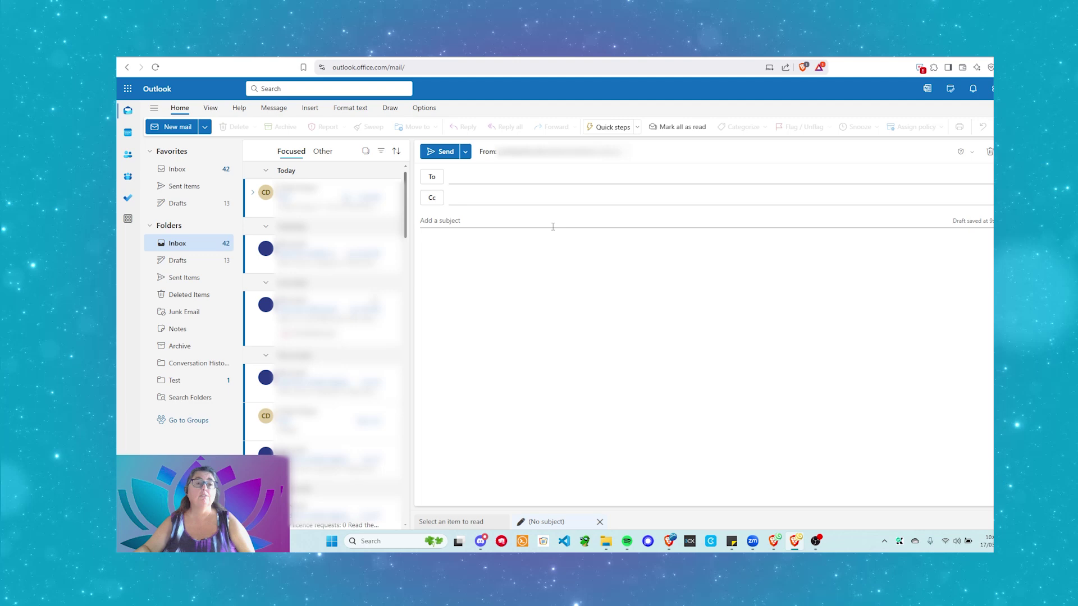
# Open the draft's full message options, cancel without changes, and check the View settings
pyautogui.click(425, 108)
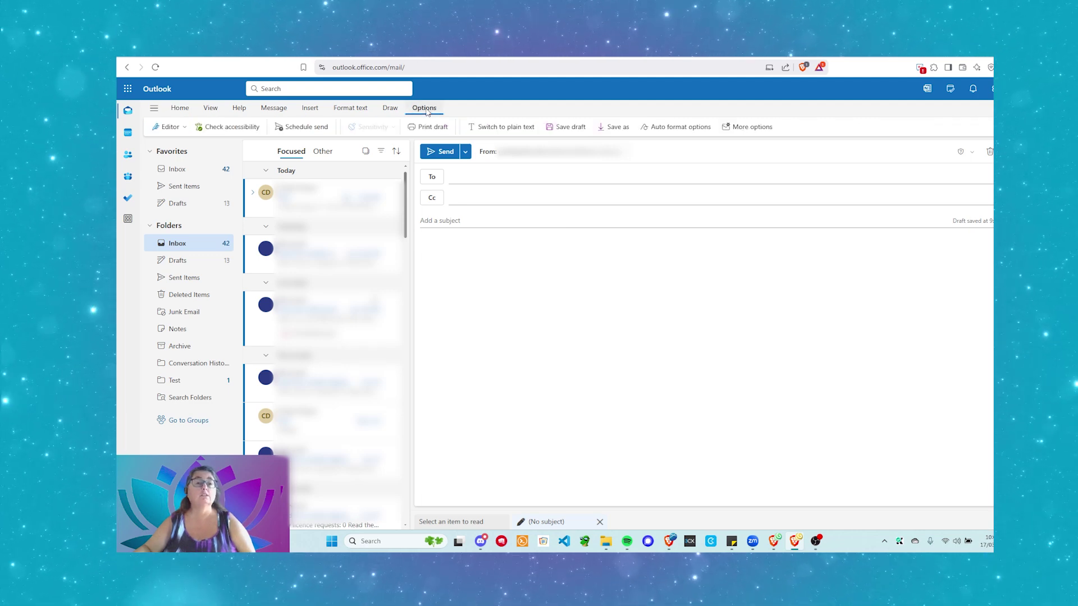
pyautogui.click(744, 129)
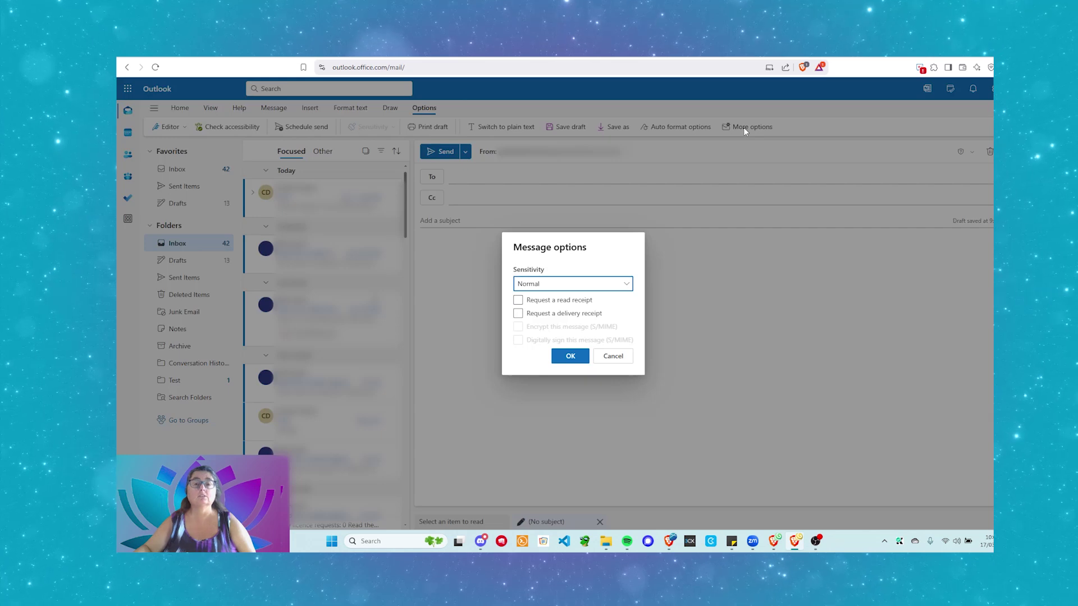
pyautogui.click(614, 355)
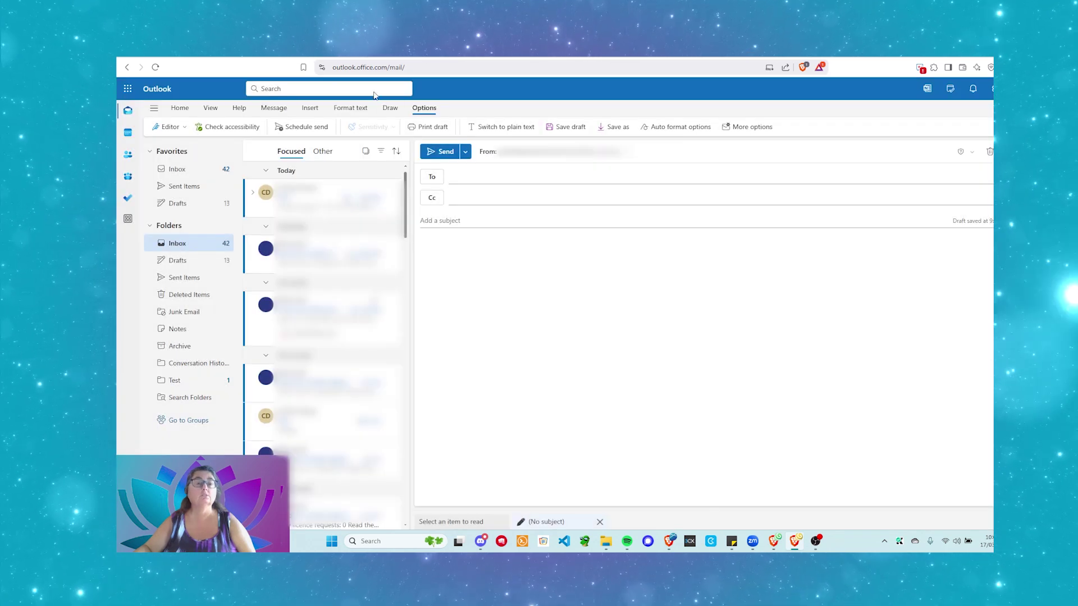
pyautogui.click(219, 113)
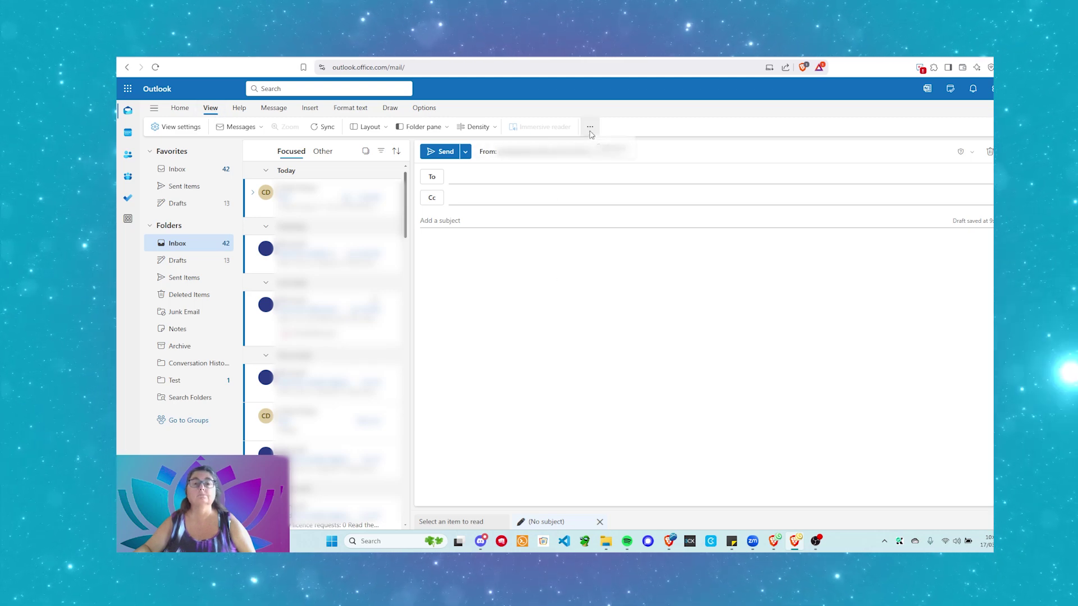
# Toggle the From line off and back on, then discard the test draft
pyautogui.click(424, 109)
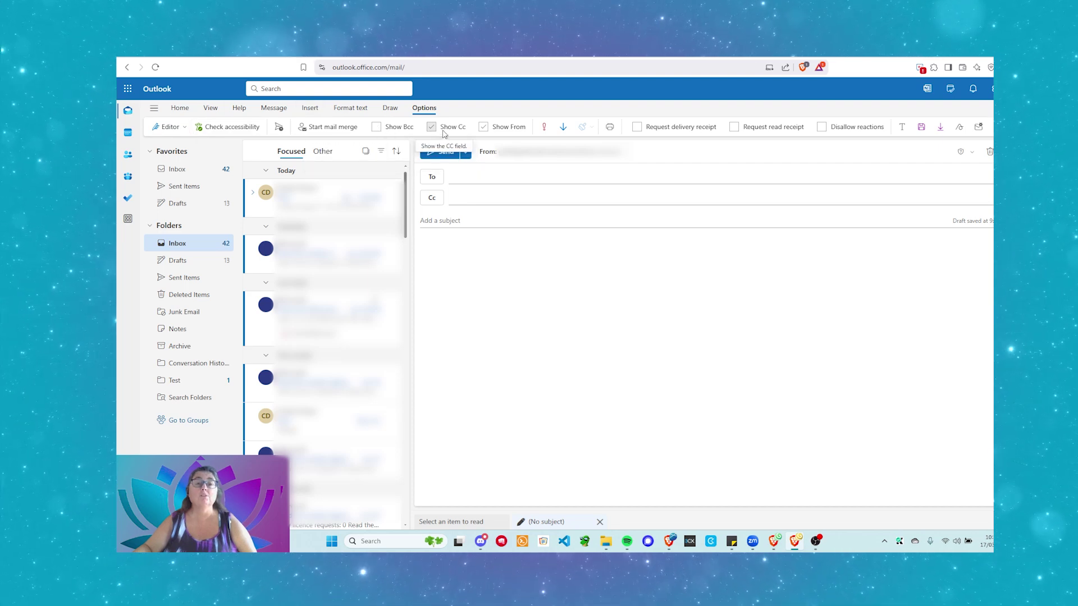
pyautogui.click(484, 129)
pyautogui.click(484, 128)
pyautogui.click(484, 128)
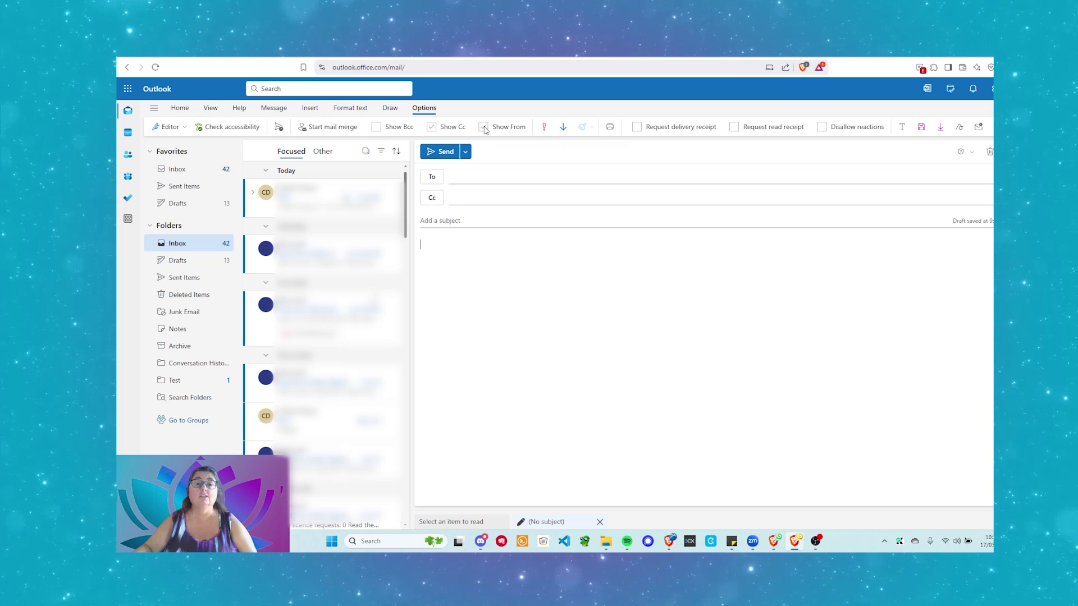
pyautogui.click(483, 128)
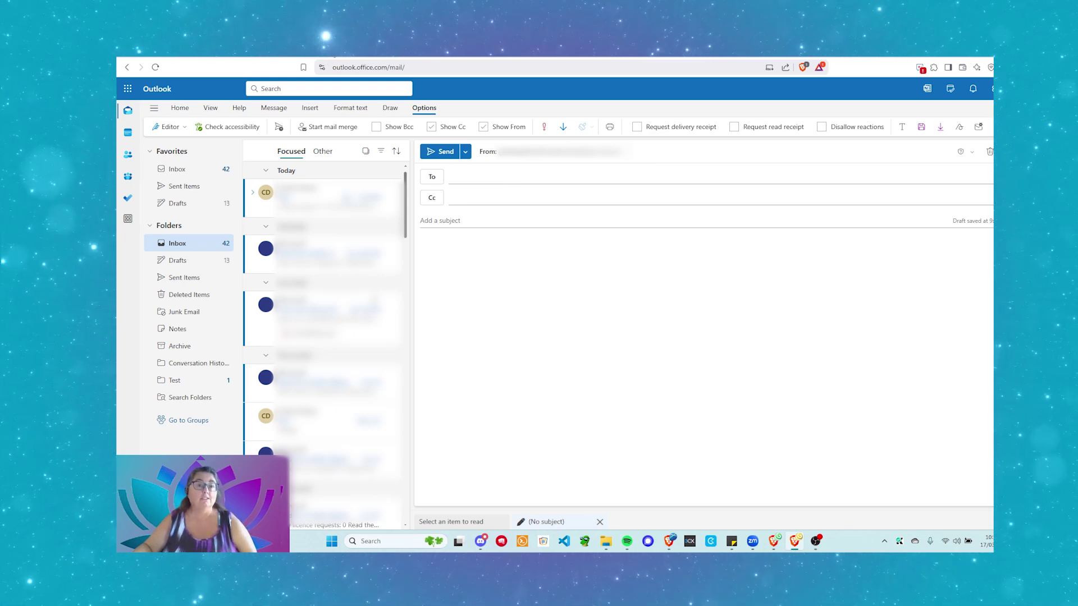
pyautogui.click(989, 152)
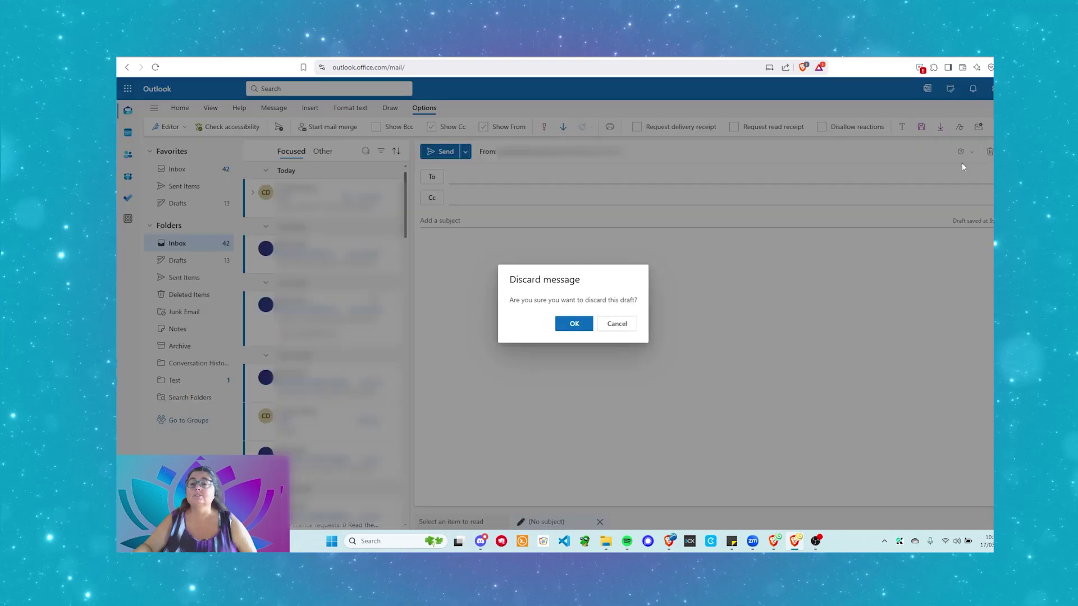
pyautogui.click(575, 322)
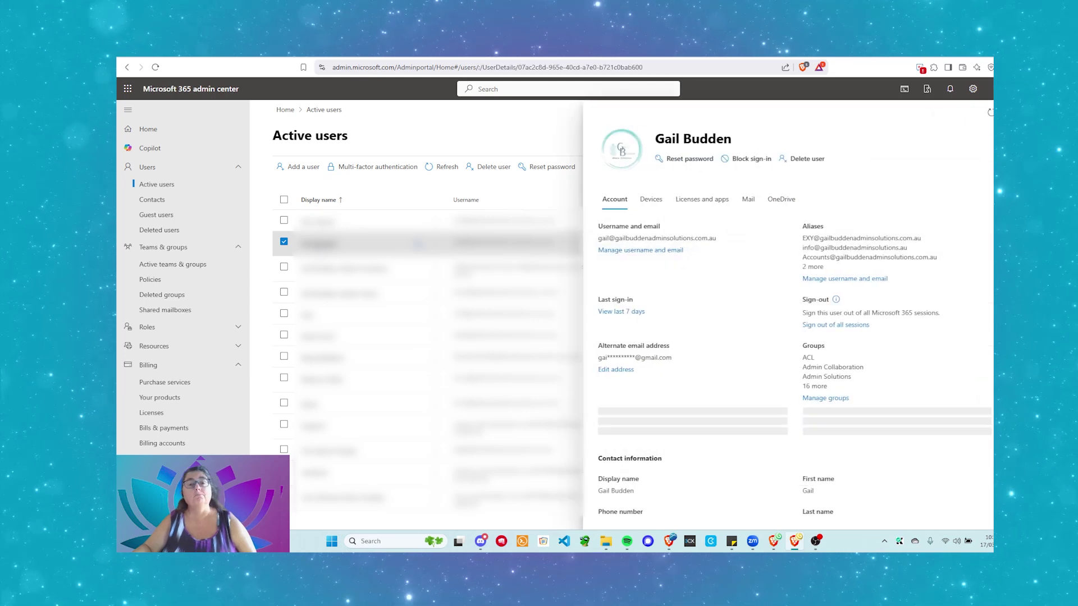
# On the user's Mail tab, remove ACL Admin's Send as permission, leaving Send as (0)
pyautogui.click(749, 210)
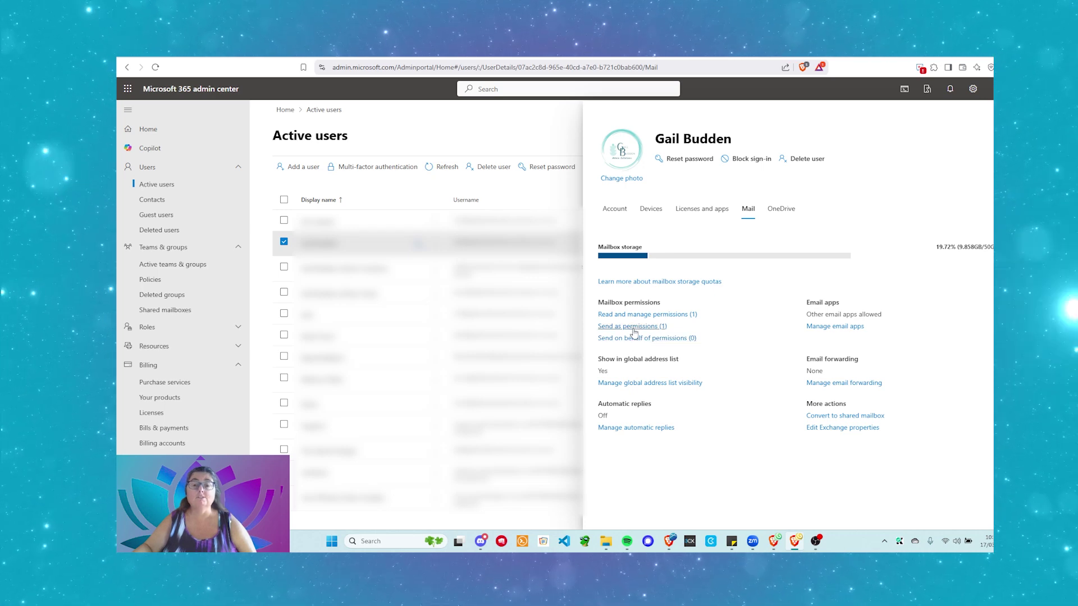
pyautogui.click(632, 329)
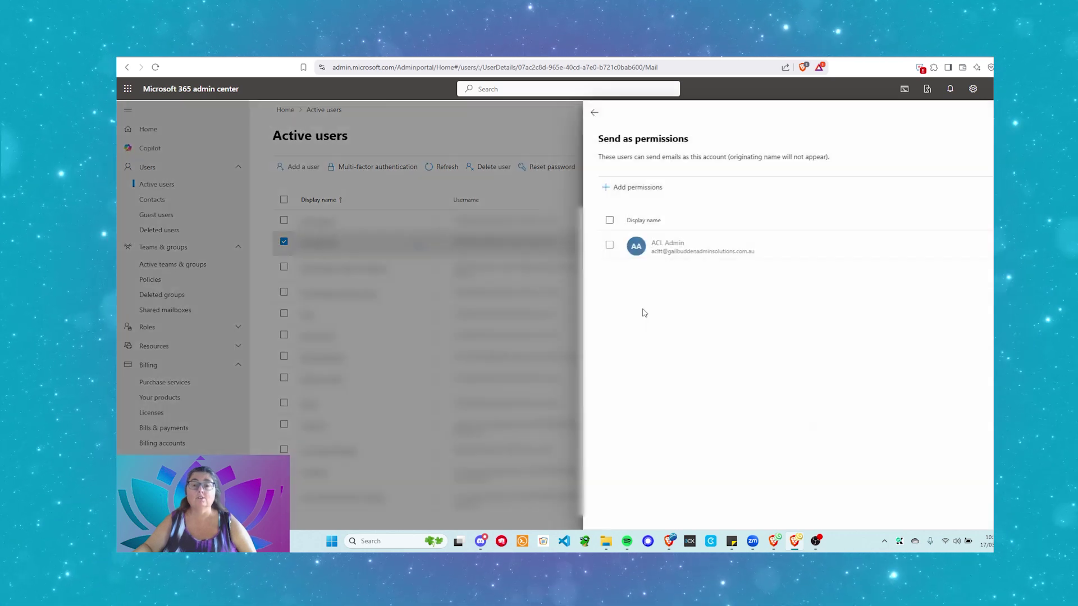
pyautogui.click(609, 245)
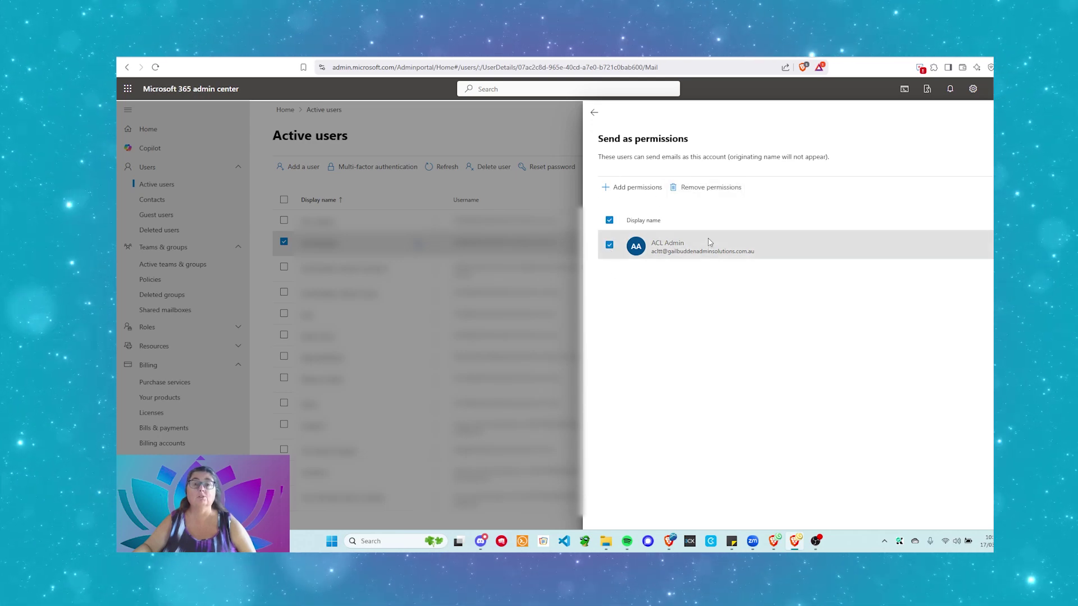
pyautogui.click(702, 189)
pyautogui.click(596, 319)
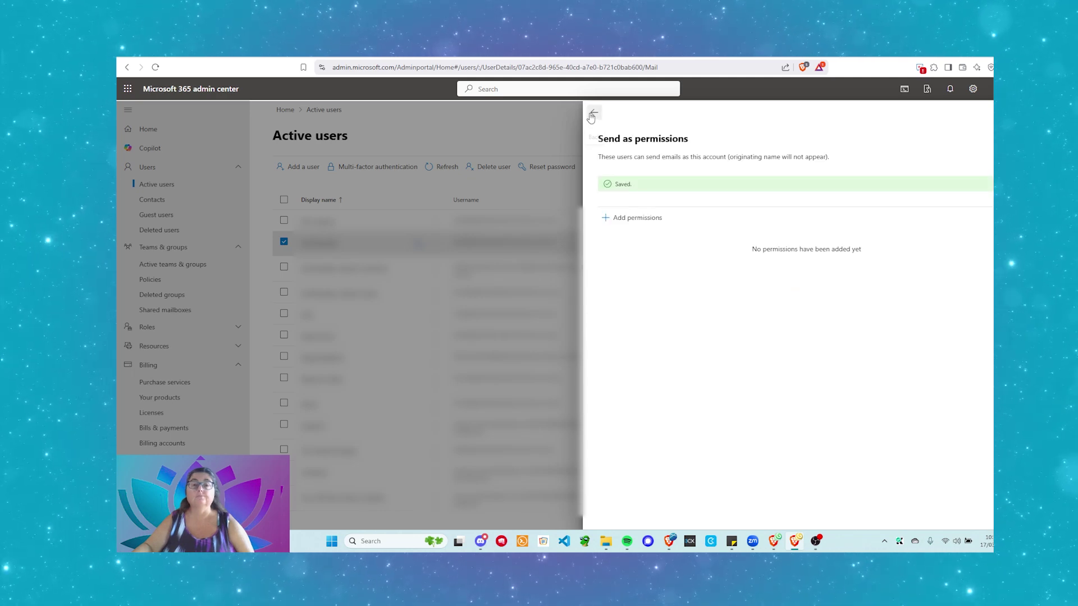
pyautogui.click(590, 112)
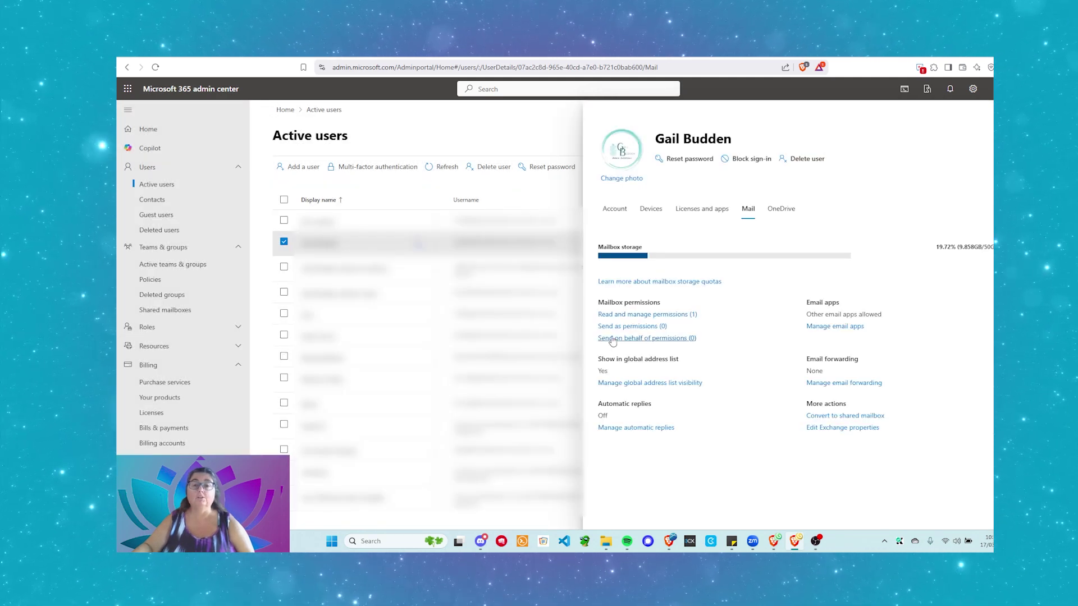
# Grant ACL Admin Send on behalf permission on the user's mailbox
pyautogui.click(655, 339)
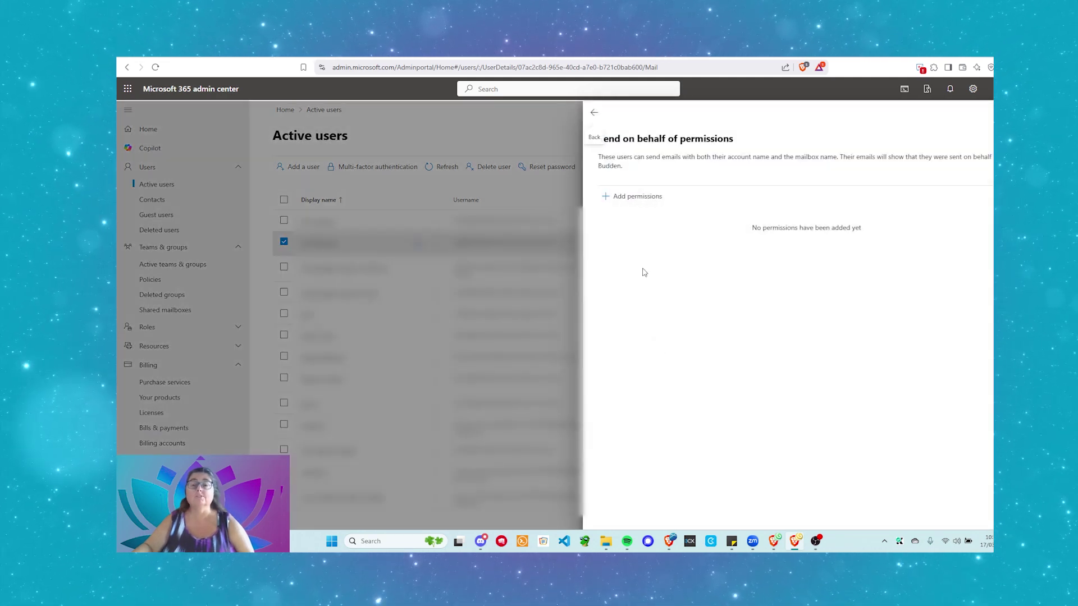
pyautogui.click(644, 201)
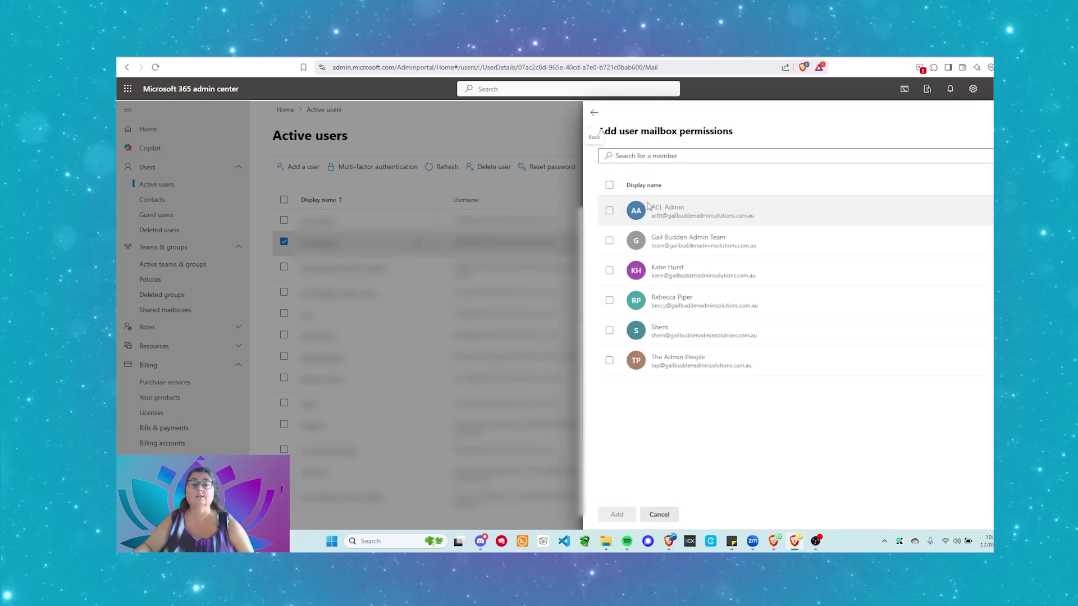
pyautogui.click(610, 211)
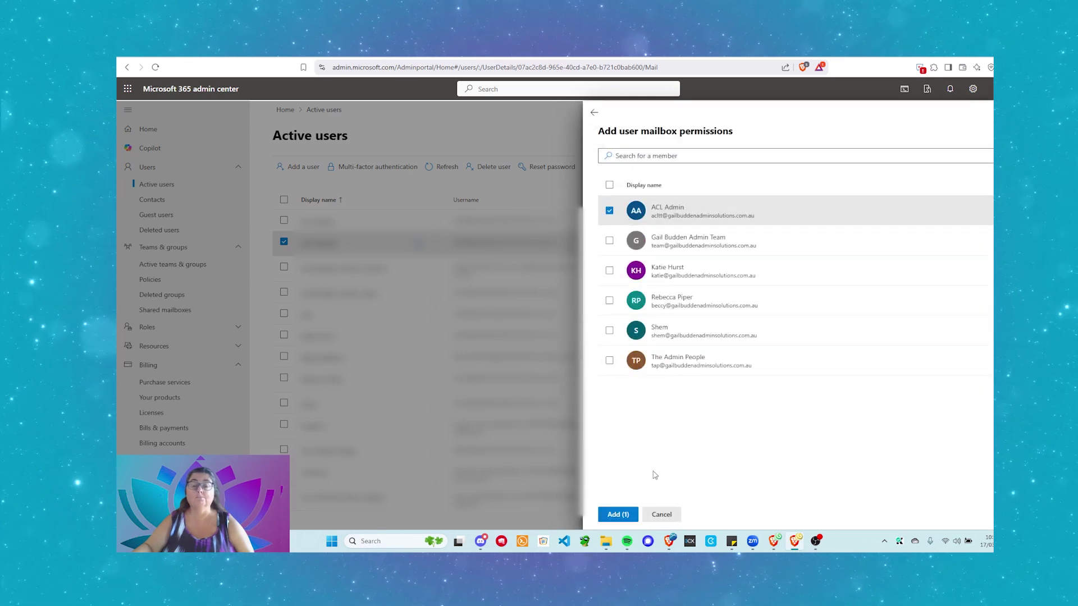
pyautogui.click(617, 515)
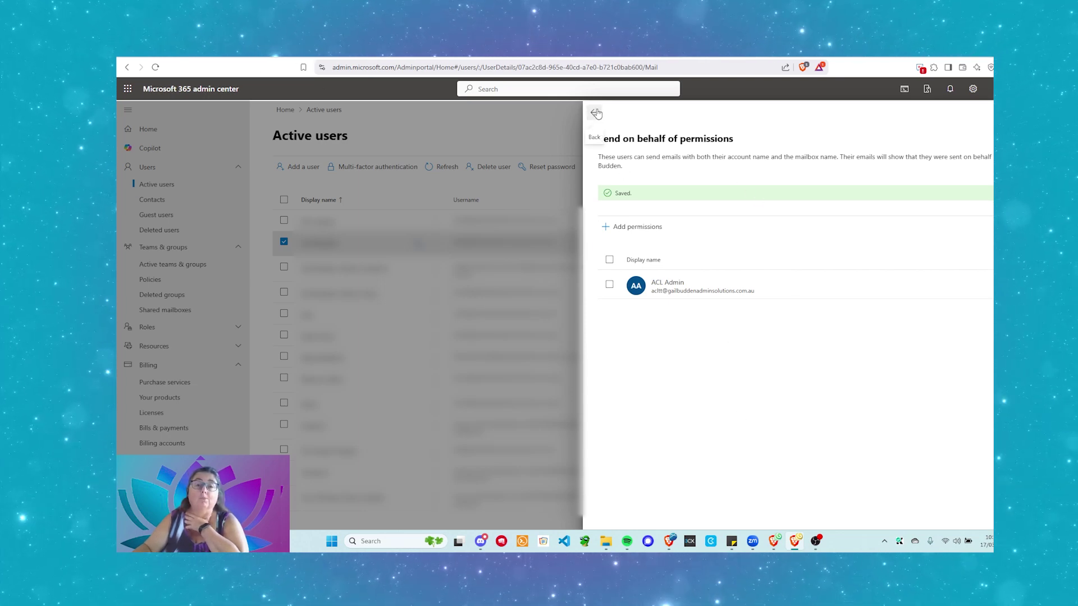
# Remove ACL Admin's Send on behalf permission again and return to Active users
pyautogui.click(610, 285)
pyautogui.click(696, 196)
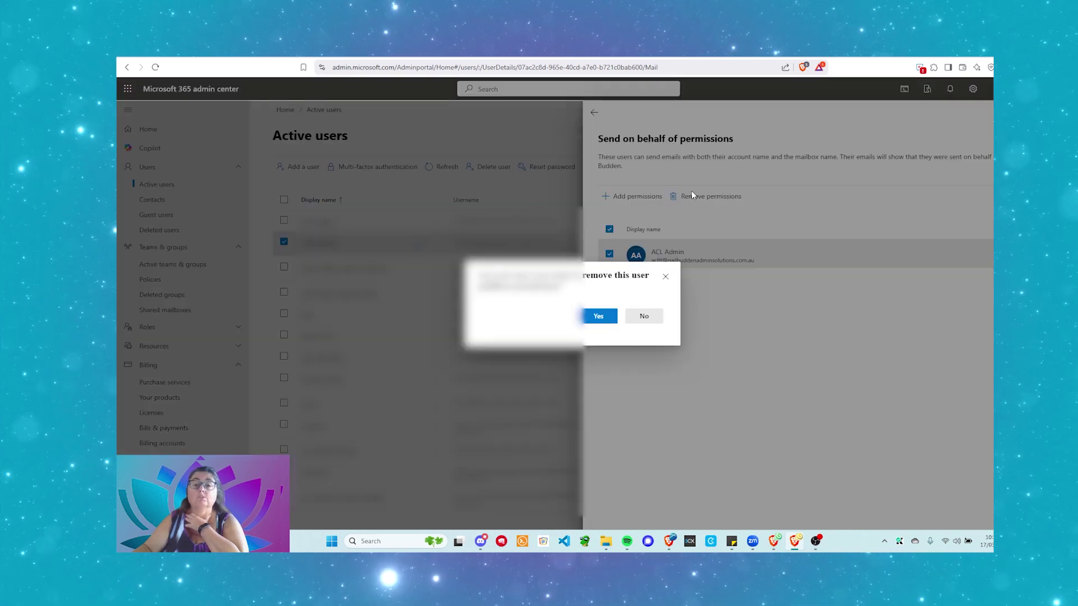
pyautogui.click(606, 316)
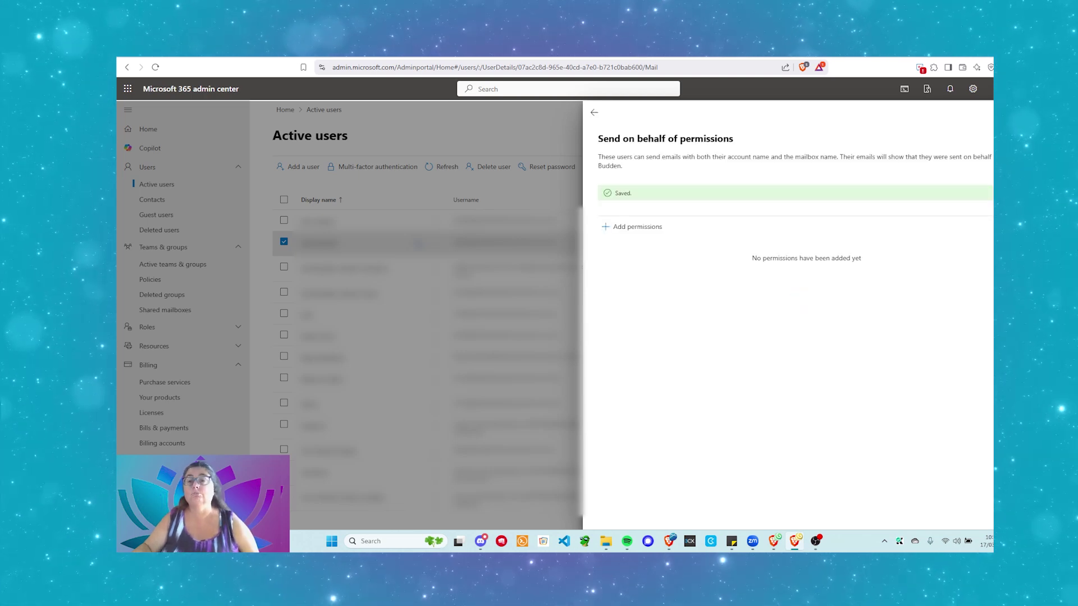
pyautogui.click(390, 120)
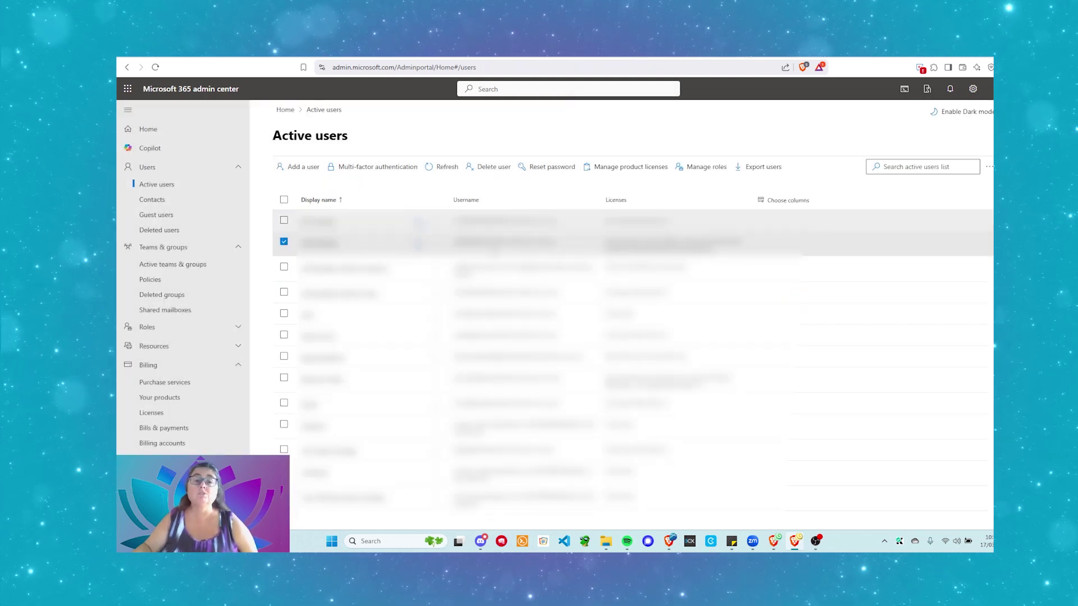
pyautogui.click(283, 244)
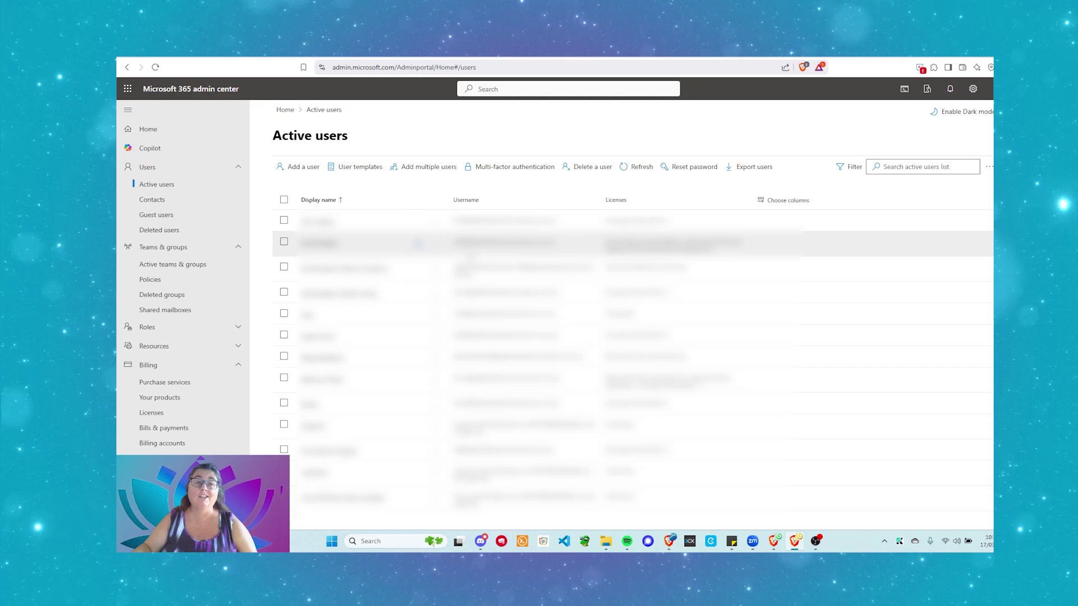